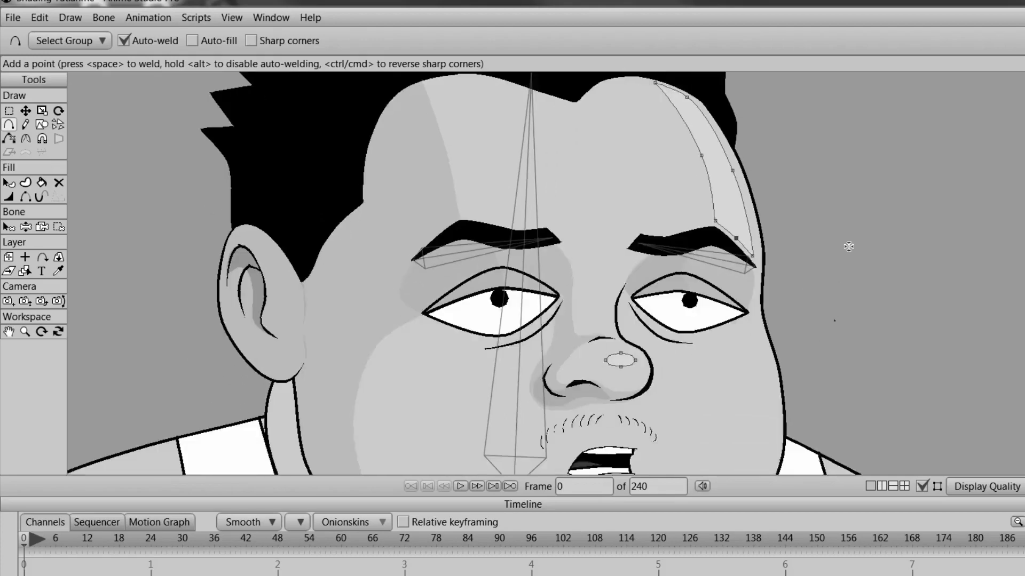
Step: Add a vector layer named Torso Shading directly above the Torso layer
scroll(768, 349, down, 1)
drag(773, 330, 793, 233)
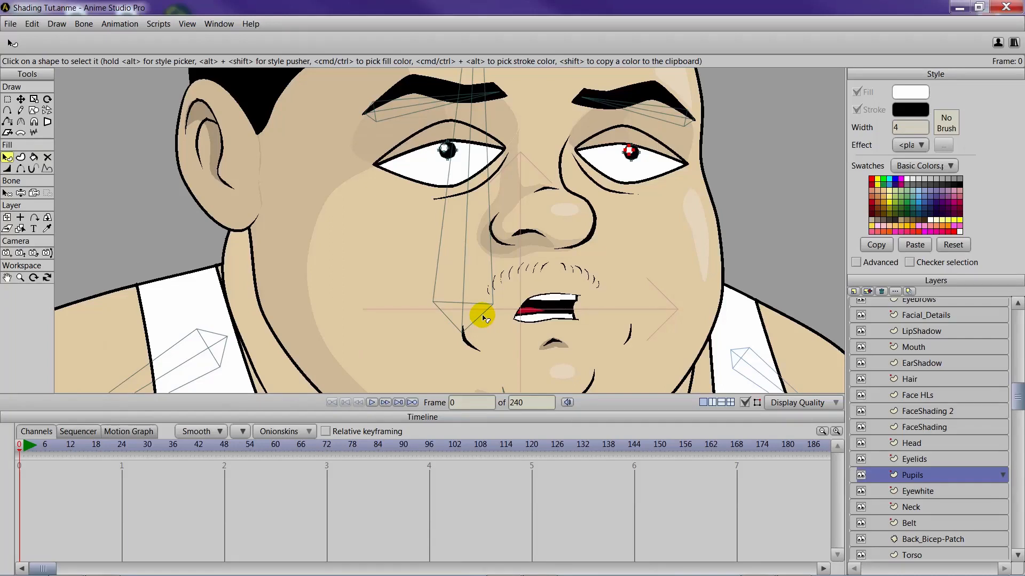
scroll(482, 318, down, 6)
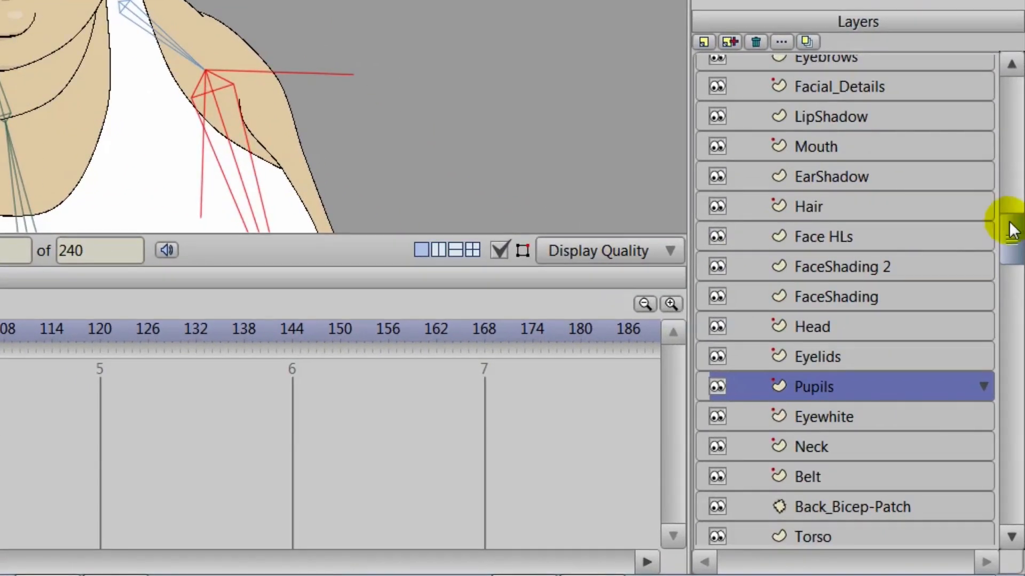
drag(1011, 230, 1008, 420)
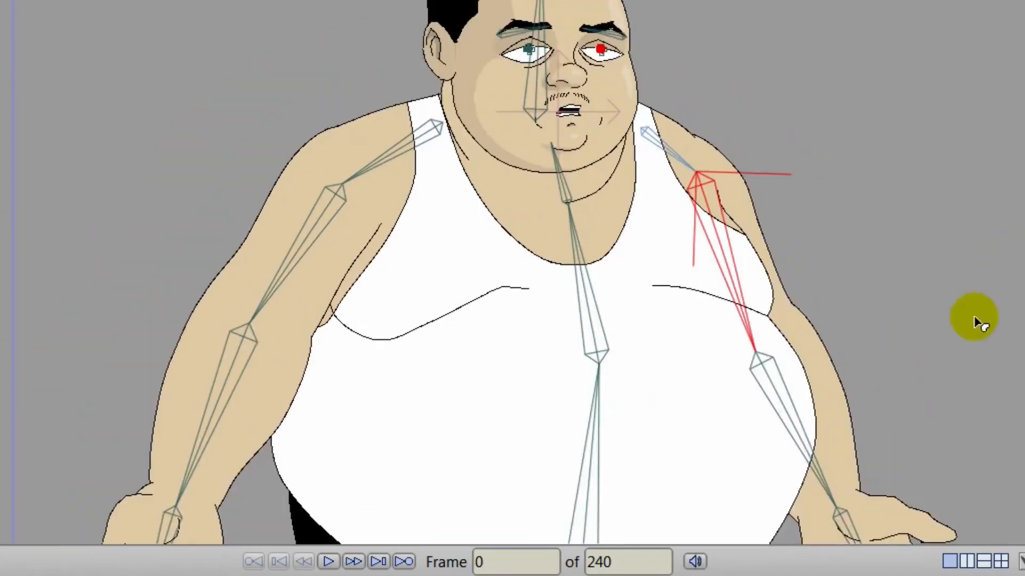
alt+right_click(379, 348)
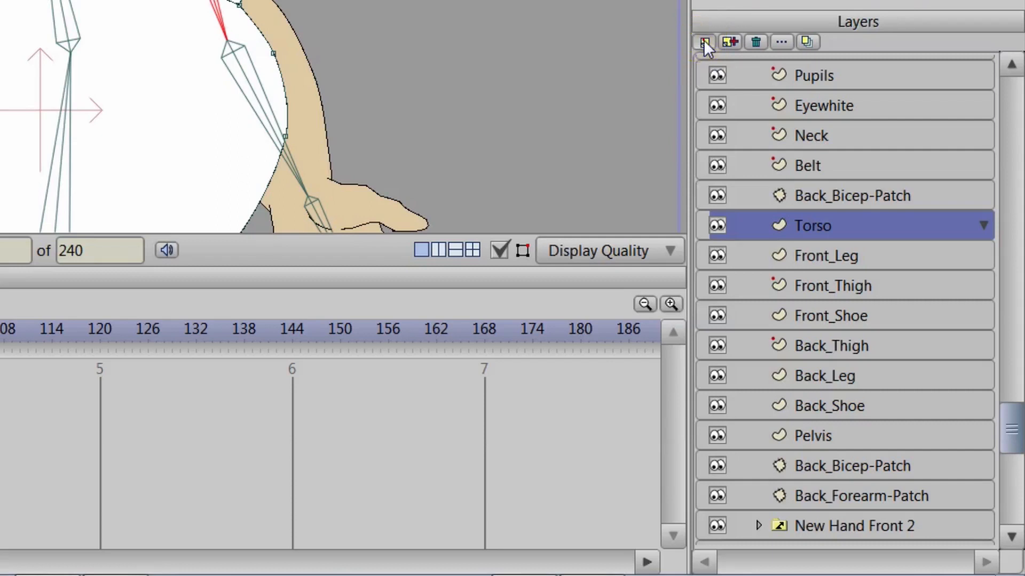
click(703, 41)
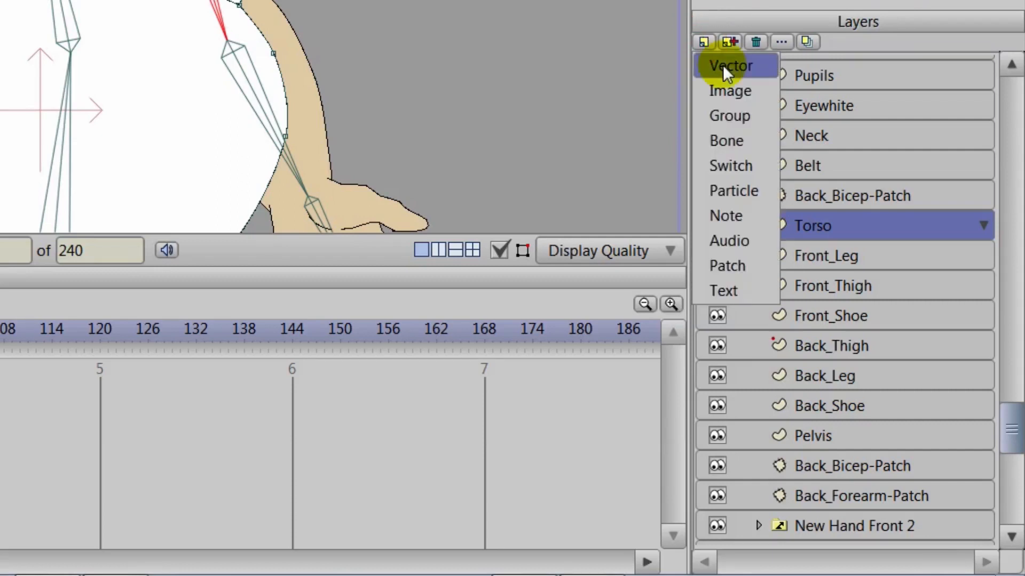
click(723, 65)
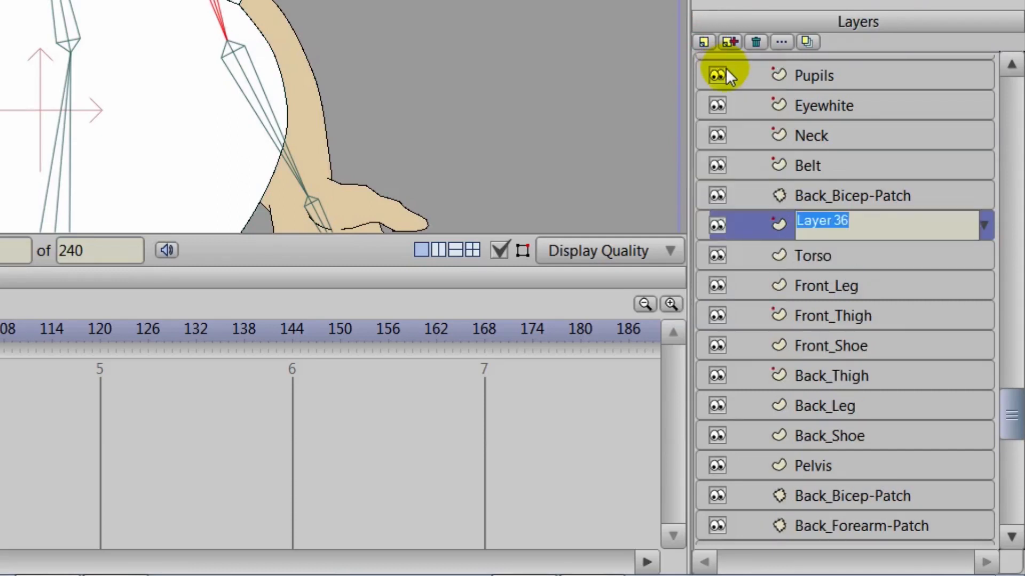
text(Torso)
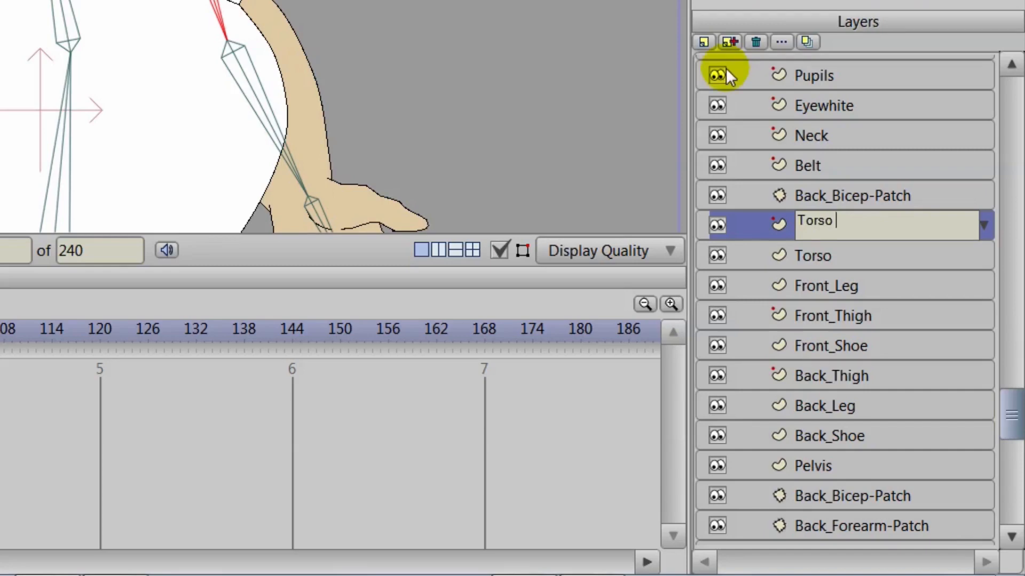
text( Shadingf)
key(BackSpace)
key(Return)
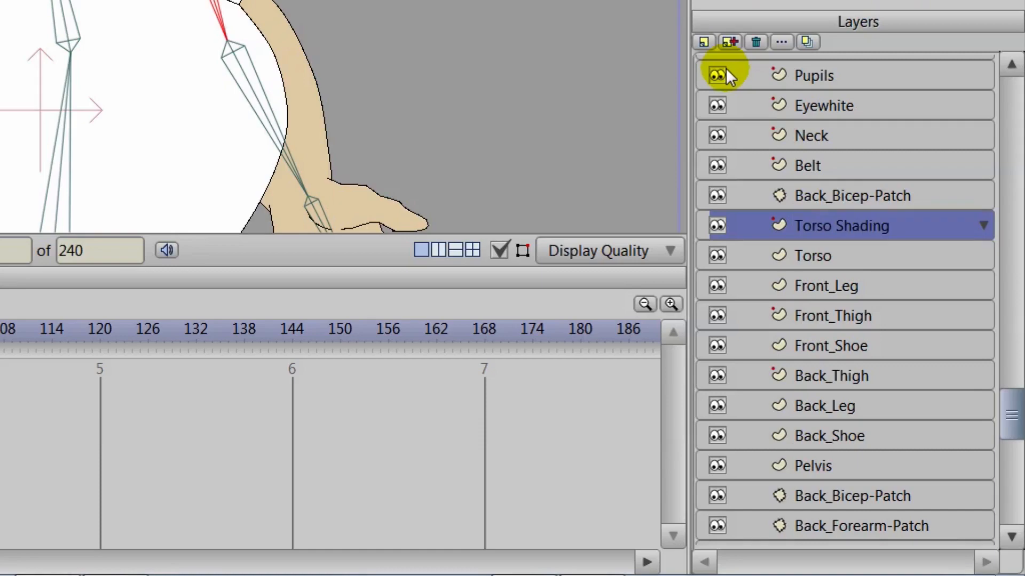
Step: Draw a closed outline with the Add Point tool around the neck shadow, from the shoulder strap along the jaw to under the chin
scroll(341, 117, up, 1)
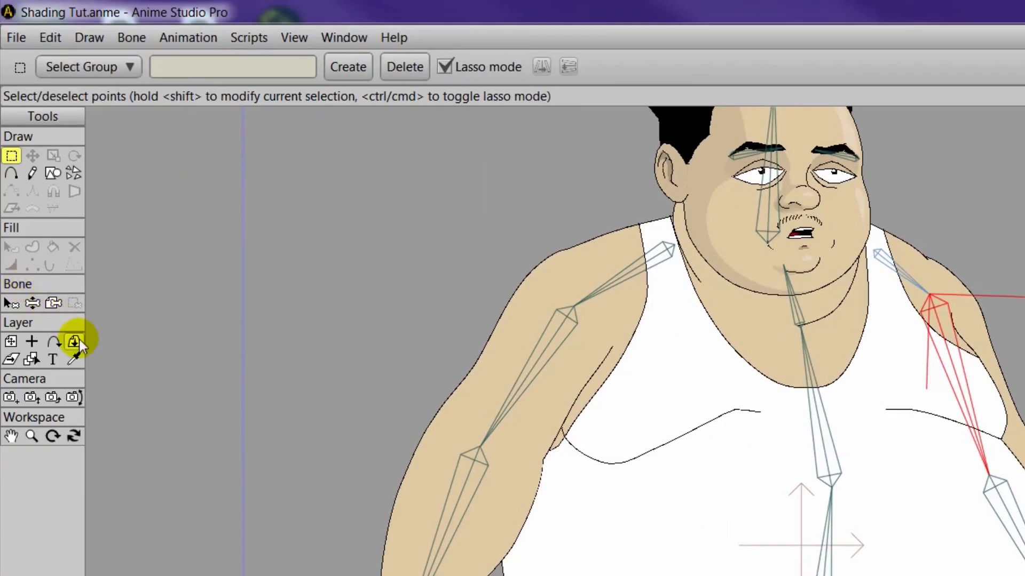
click(78, 356)
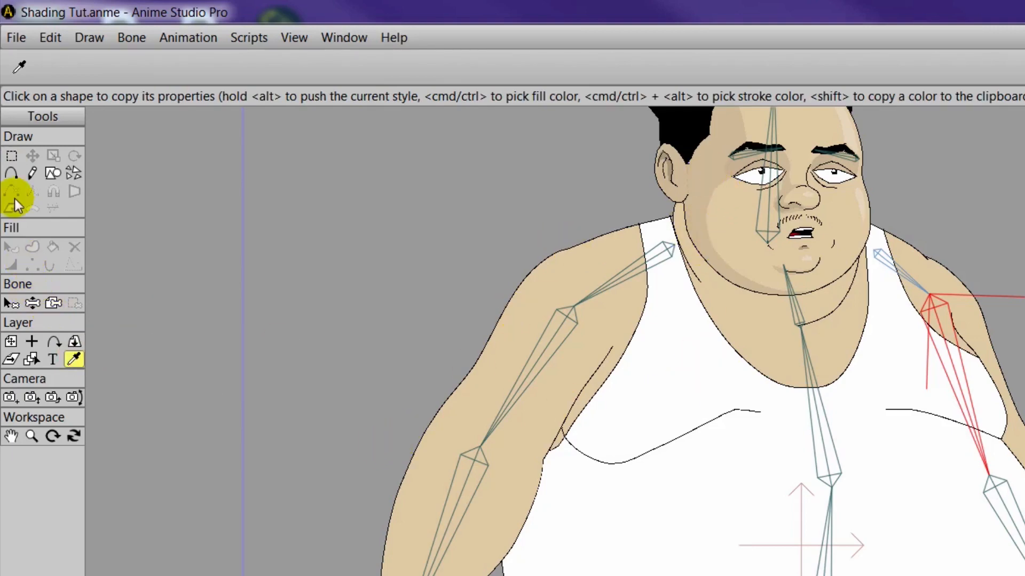
click(11, 173)
scroll(398, 288, up, 3)
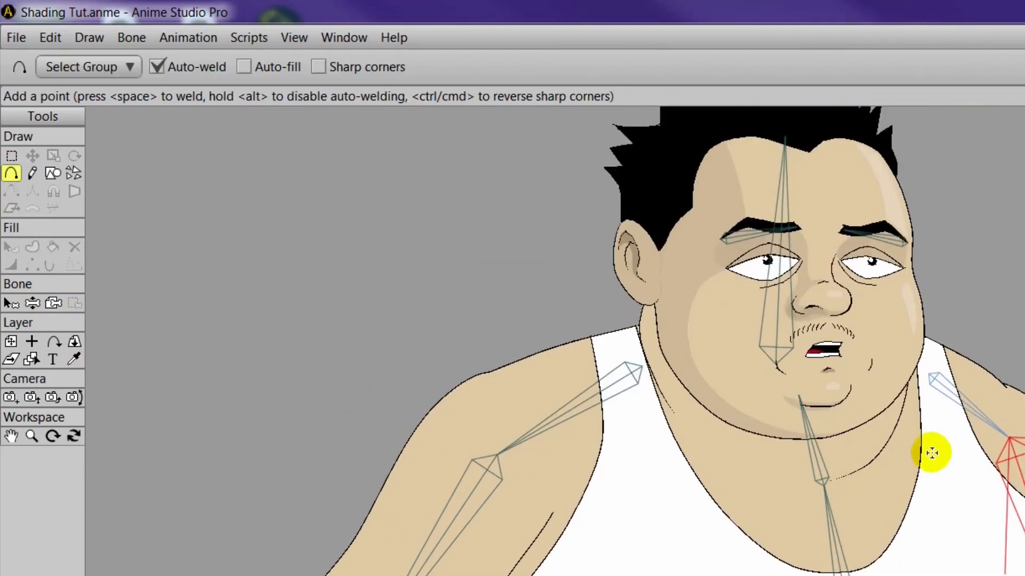
mouse_move(883, 399)
mouse_down()
mouse_move(851, 449)
mouse_move(761, 465)
mouse_move(708, 451)
mouse_move(643, 395)
mouse_move(580, 360)
mouse_move(532, 355)
mouse_move(636, 323)
mouse_move(677, 284)
mouse_move(686, 335)
mouse_move(786, 409)
mouse_move(883, 400)
mouse_up()
Step: Create a filled shape from the closed neck shadow outline
click(32, 247)
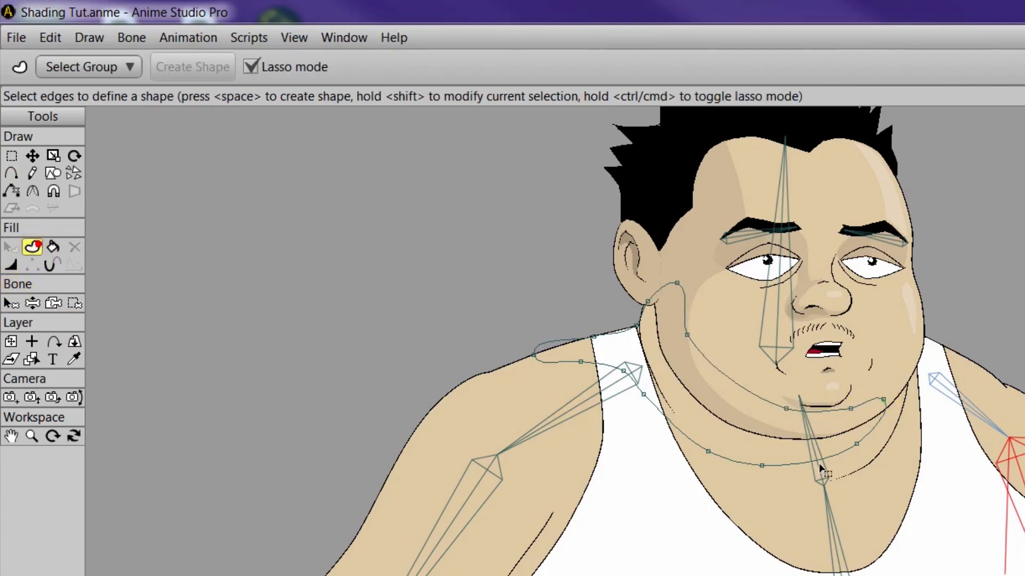
click(820, 463)
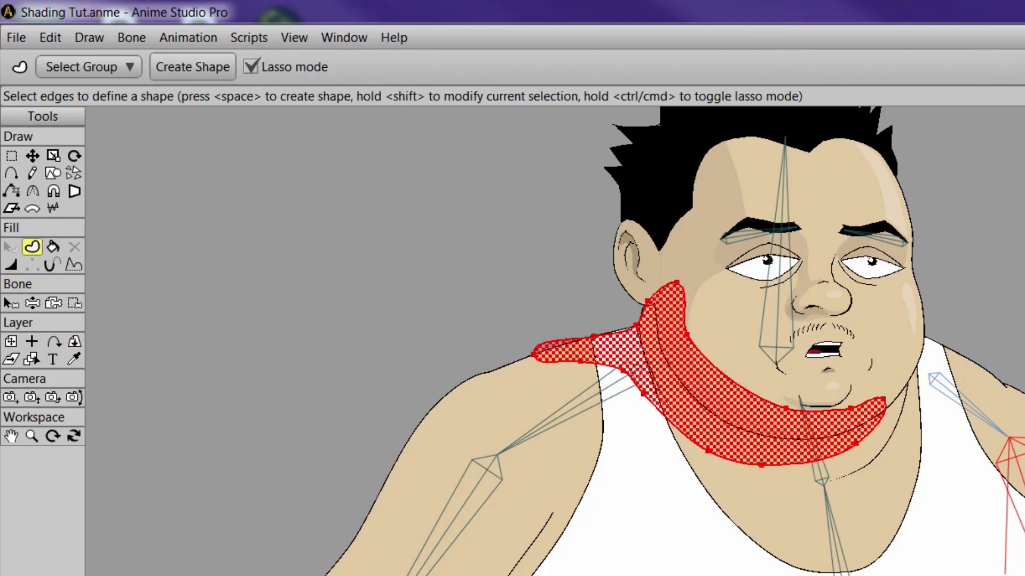
click(193, 67)
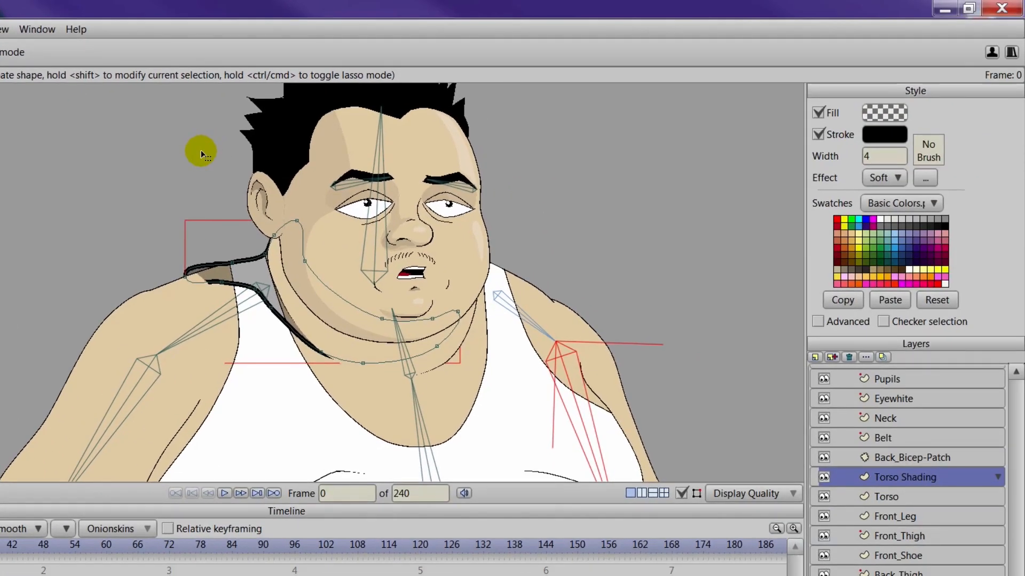
Step: Move the Torso Shading layer directly above the Neck layer and turn off the shadow shape's stroke
scroll(321, 276, up, 2)
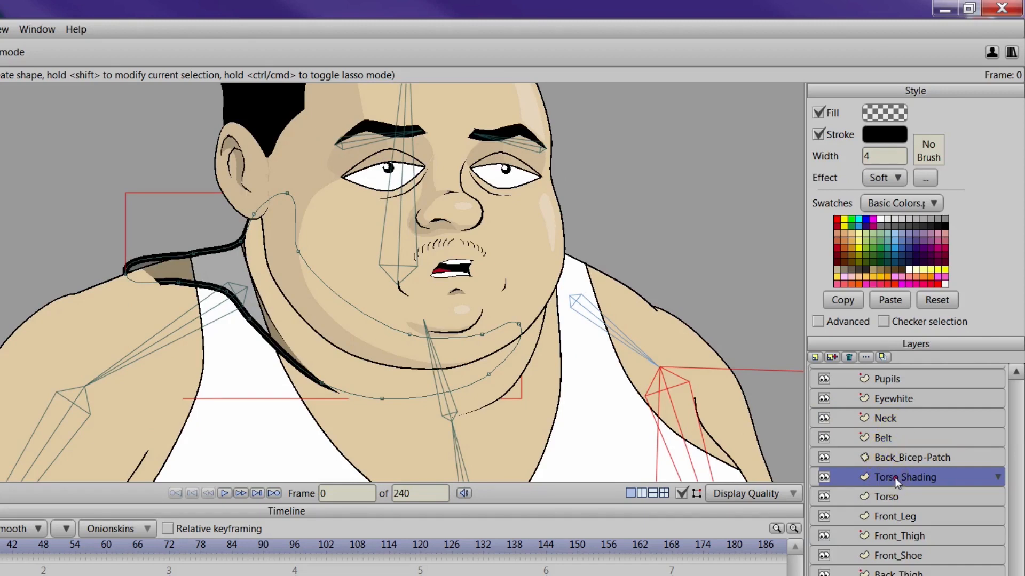
drag(895, 478, 888, 413)
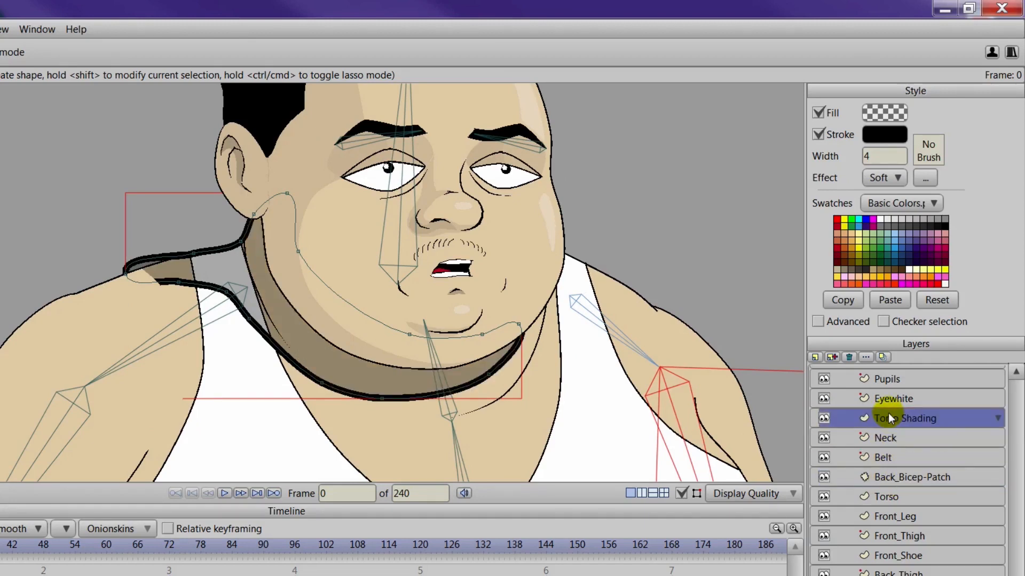
click(1, 235)
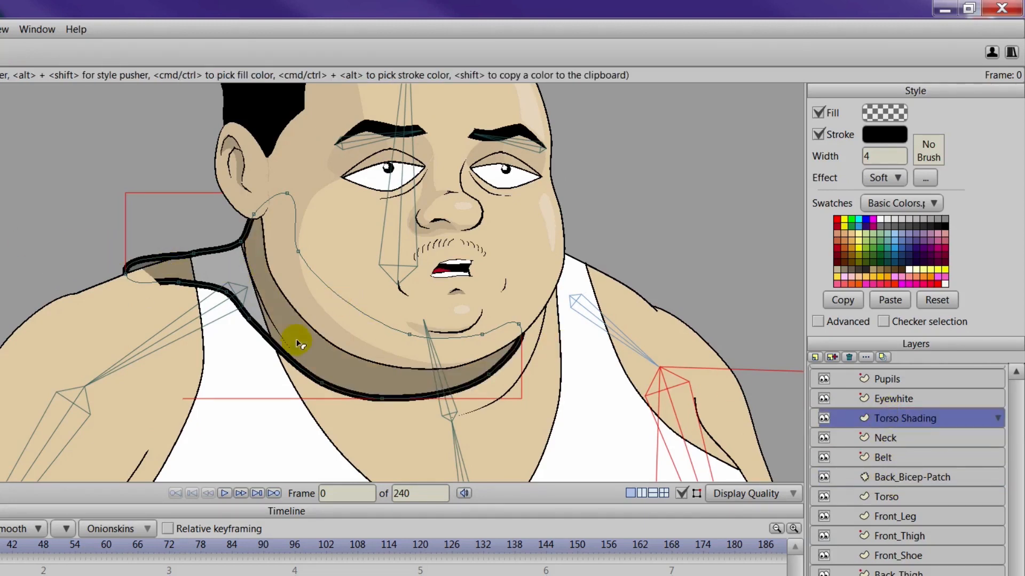
click(818, 133)
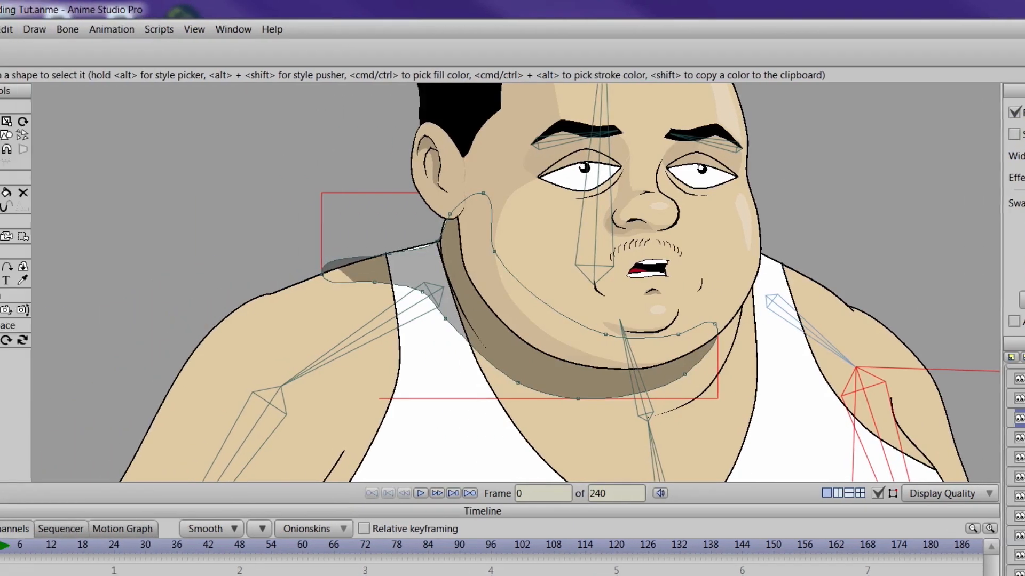
Step: Adjust the curvature of the shadow outline's points at the shoulder, neck base, chin end and lower edge so it follows the body contours
click(25, 149)
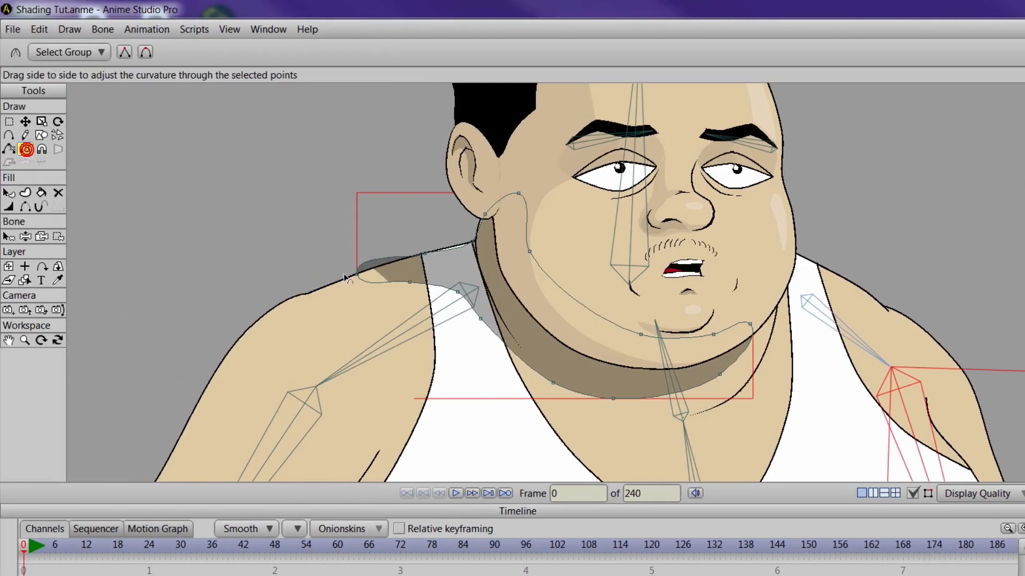
drag(125, 274, 1, 280)
click(471, 242)
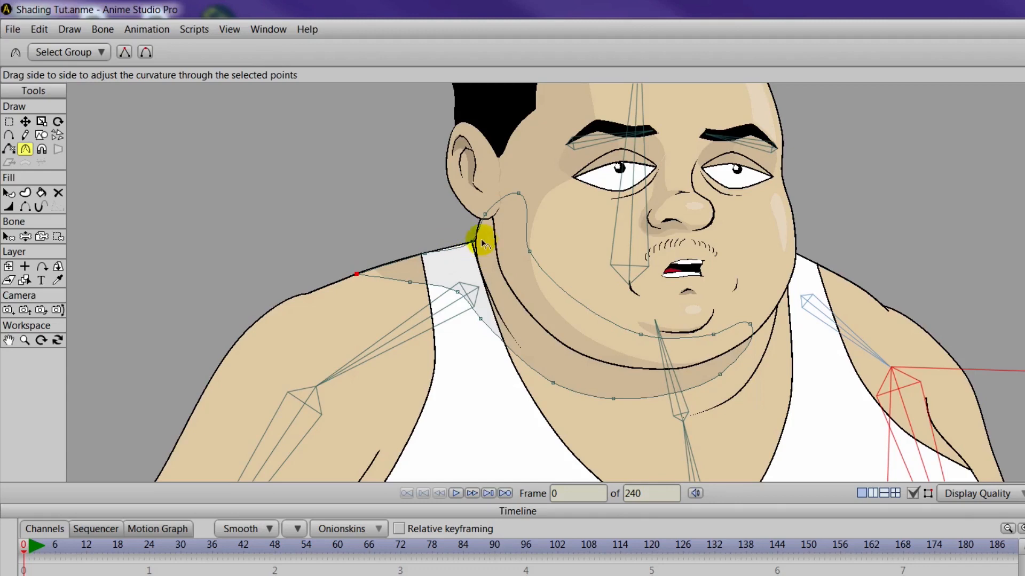
drag(441, 332, 469, 296)
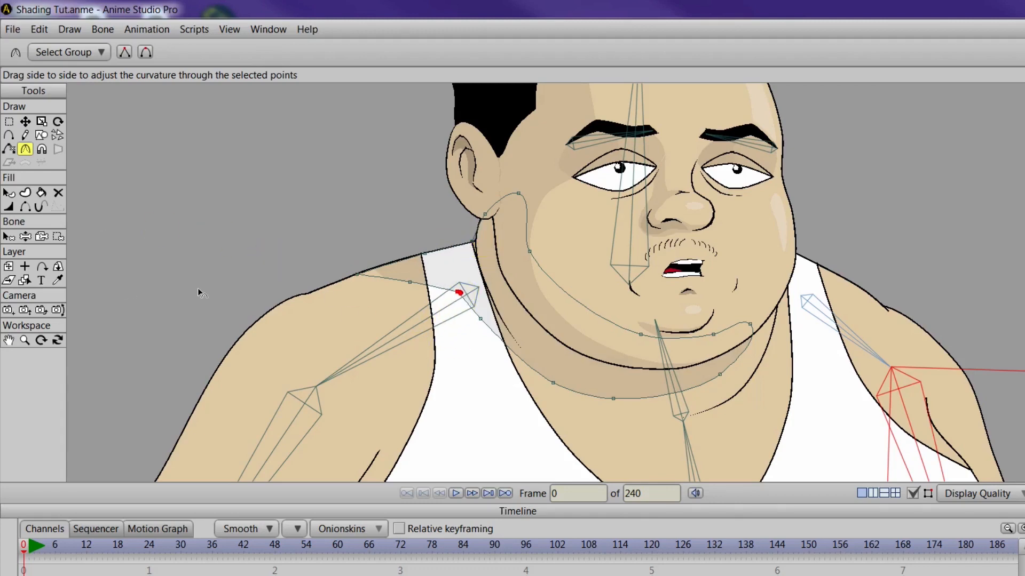
click(750, 323)
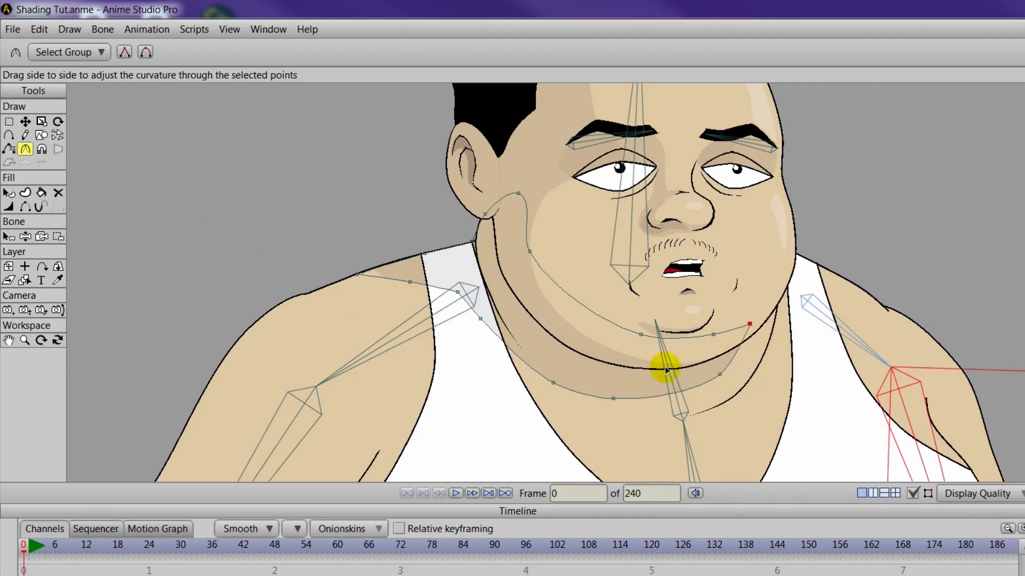
click(719, 375)
click(613, 398)
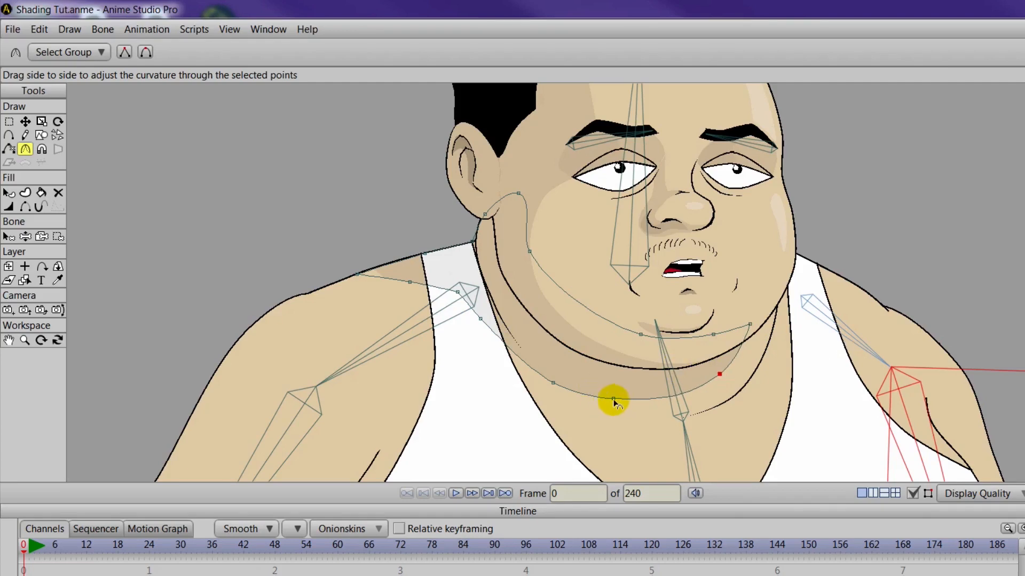
click(480, 319)
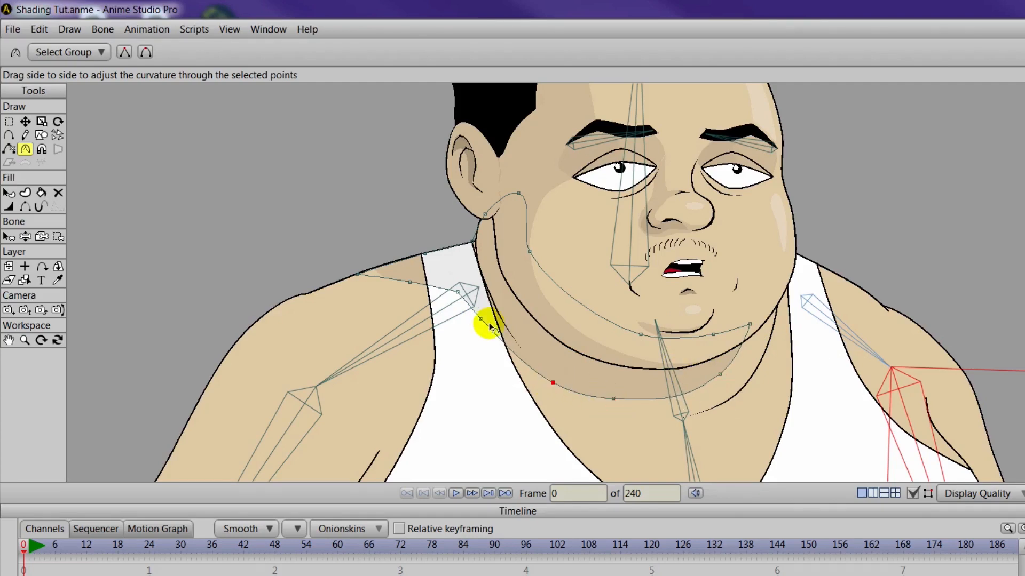
Step: Select the neck shadow shape, show the advanced style settings and set its second fill effect to Gradient
scroll(512, 328, down, 2)
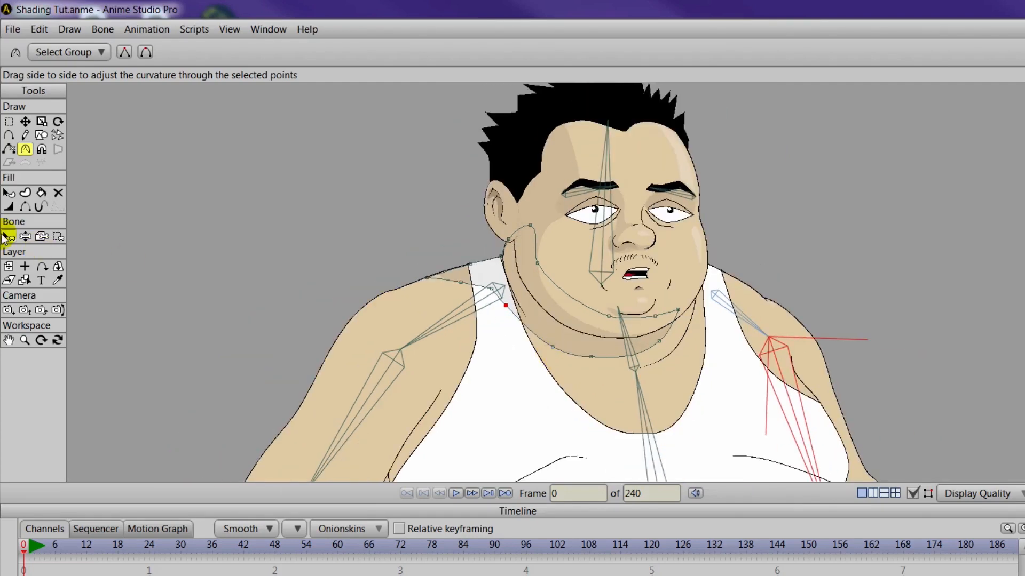
click(8, 194)
click(591, 349)
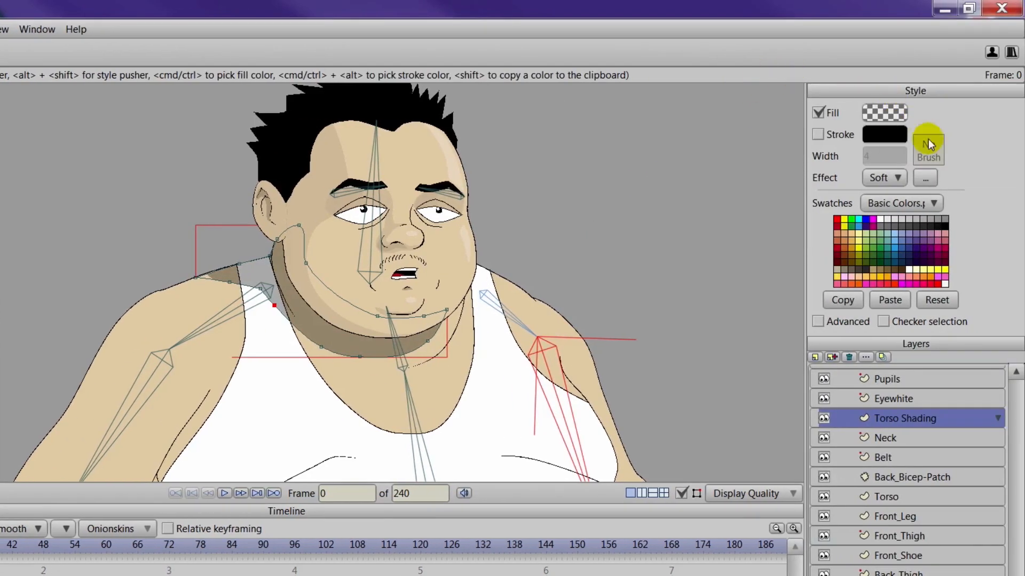
click(889, 202)
click(1005, 201)
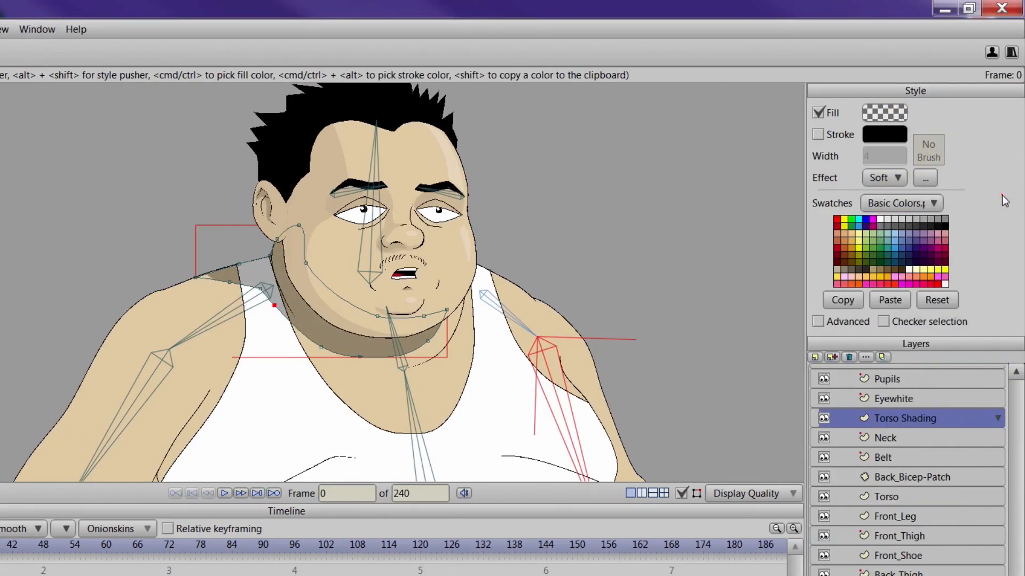
click(817, 322)
click(903, 224)
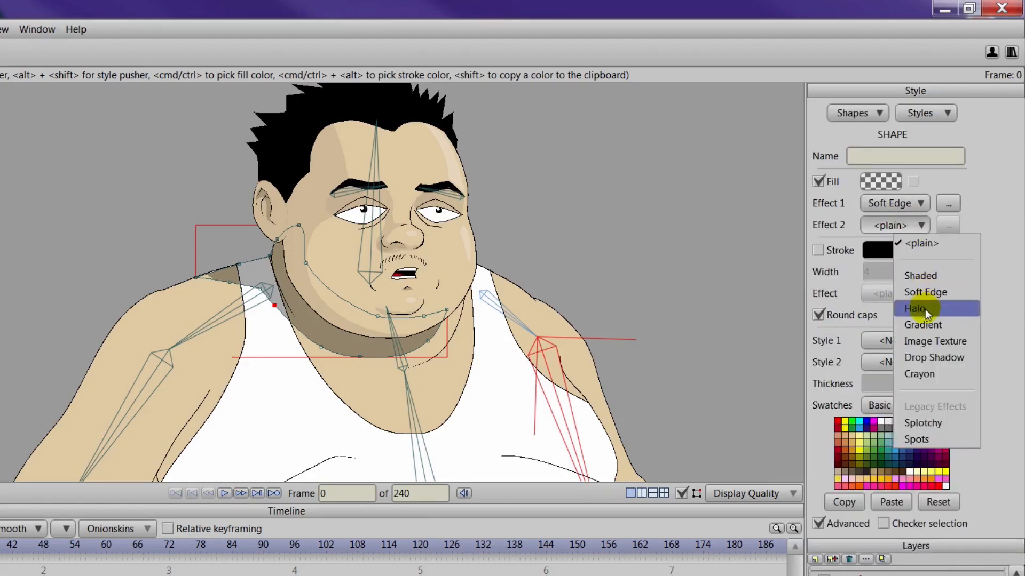
click(922, 325)
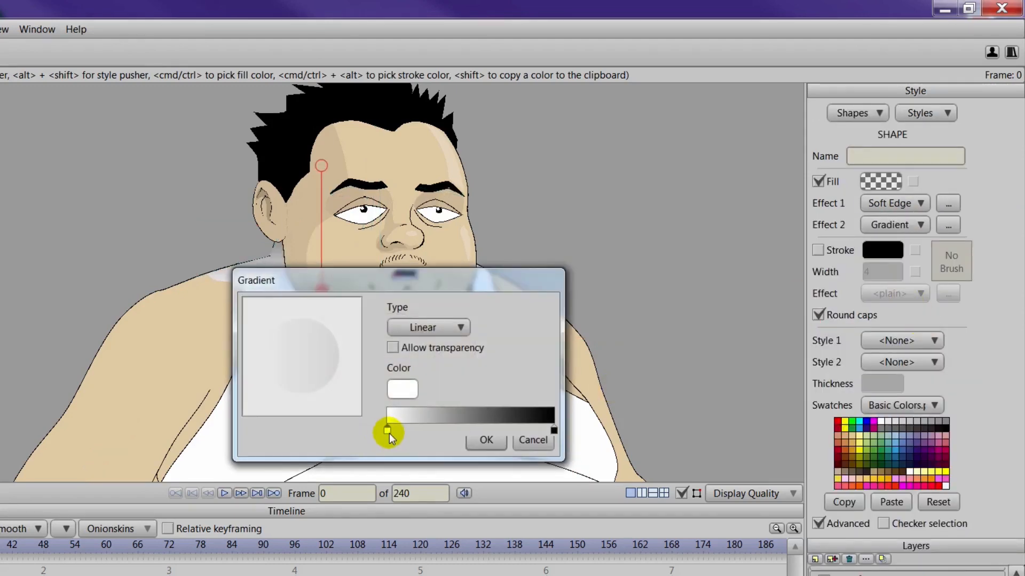
Step: Allow transparency in the gradient and set its white end colour to black (000000) with alpha 0
click(393, 347)
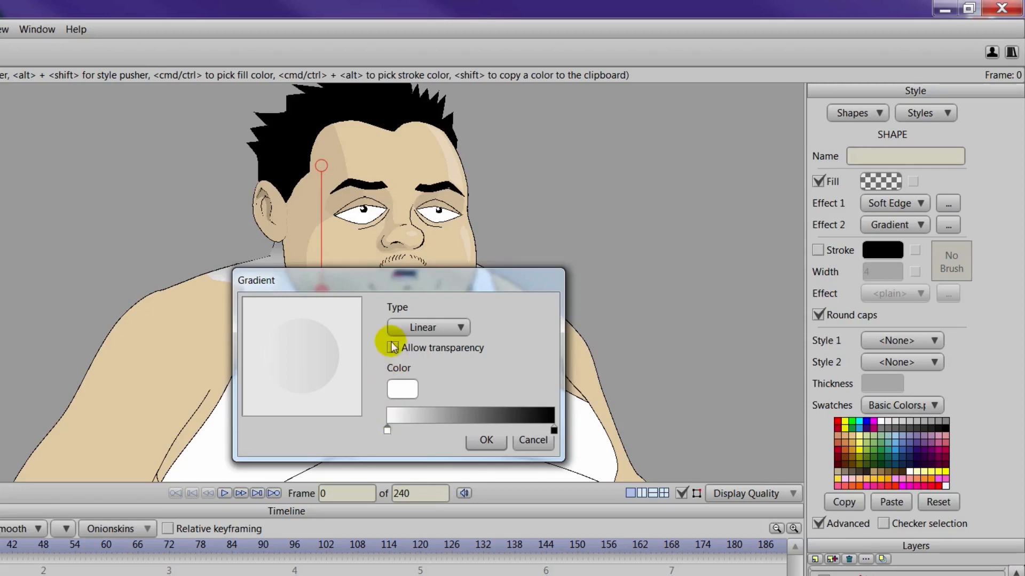
click(387, 430)
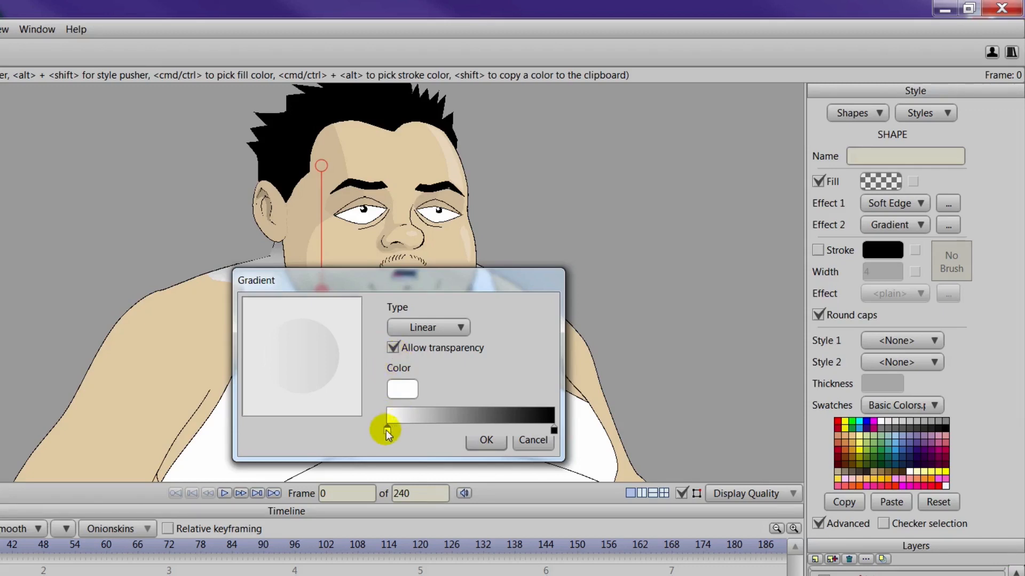
double_click(387, 430)
drag(809, 251, 635, 375)
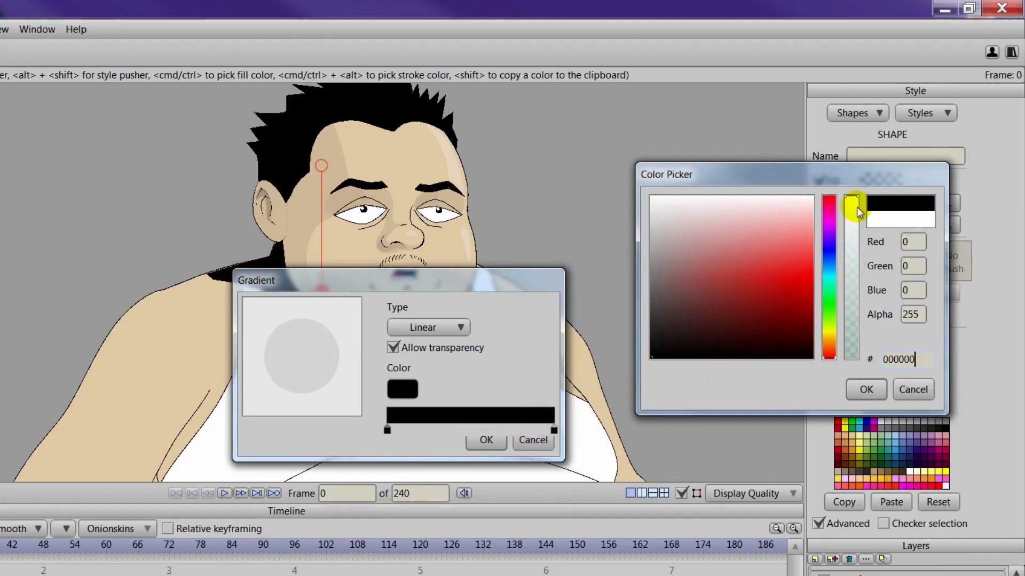
drag(858, 212, 853, 374)
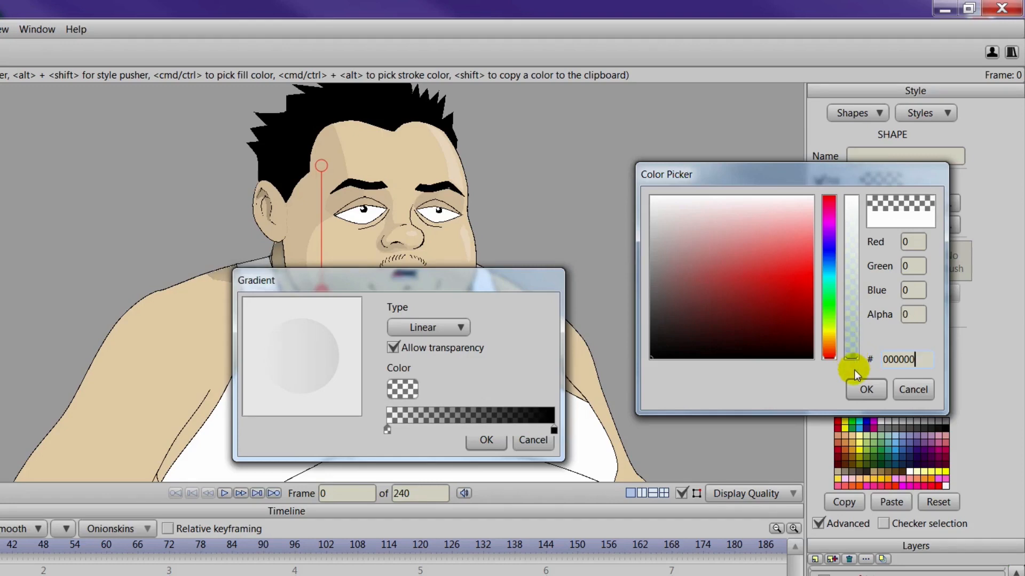
click(869, 388)
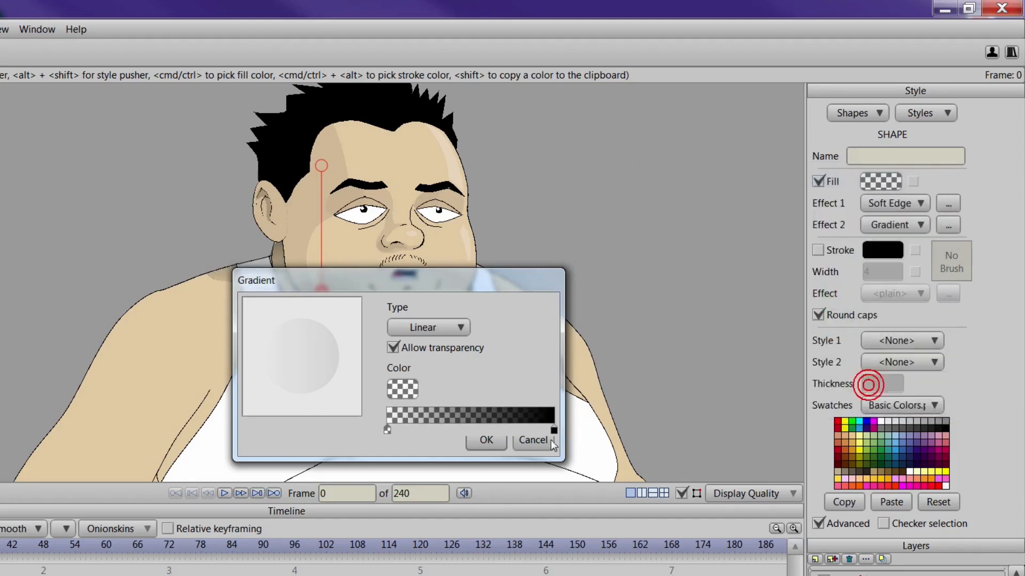
click(485, 439)
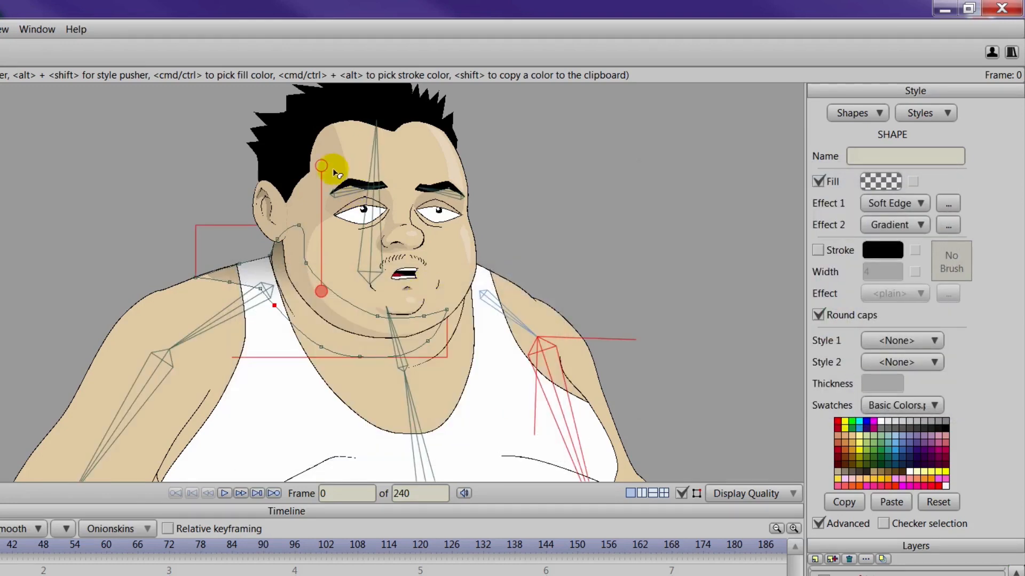
Step: Stretch the neck shadow's gradient from outside the front shoulder to the jaw, dark end at the jaw, and render a preview
drag(321, 165, 430, 297)
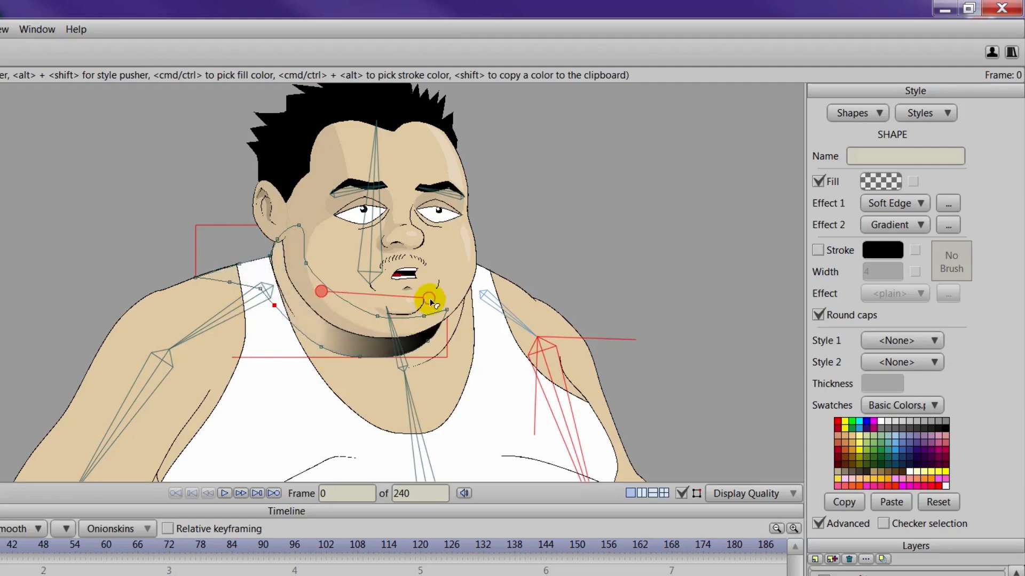
drag(320, 292, 126, 263)
drag(237, 272, 330, 290)
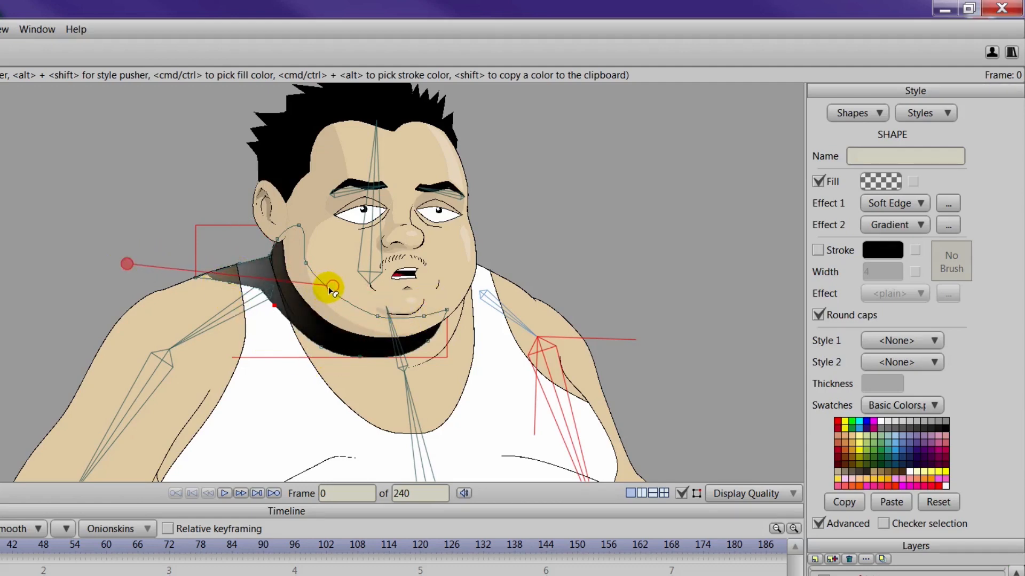
key(ctrl+r)
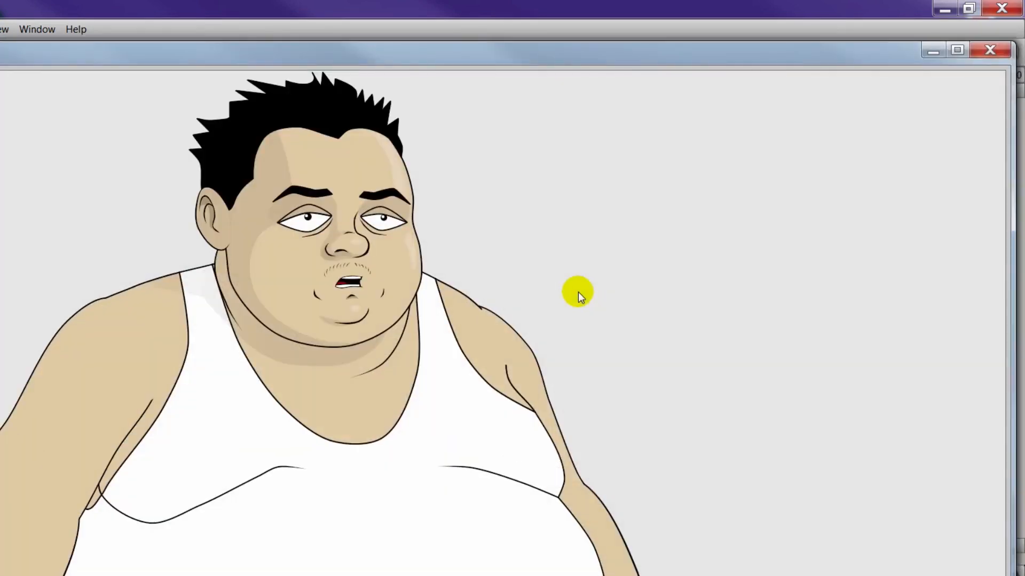
click(985, 51)
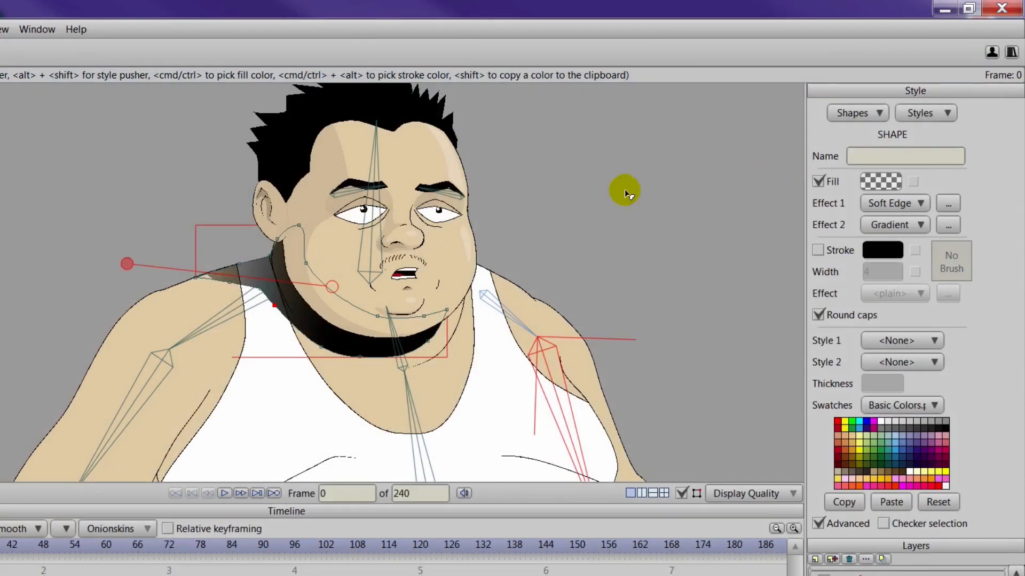
Step: Raise the shadow shape's fill alpha to 144, keeping it black, and render a preview
click(877, 188)
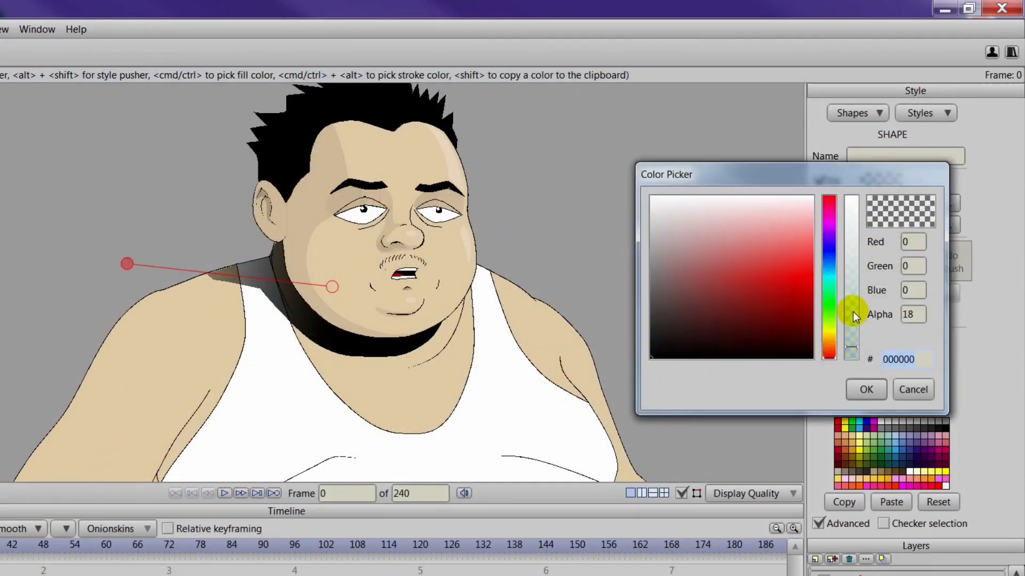
drag(848, 311, 858, 271)
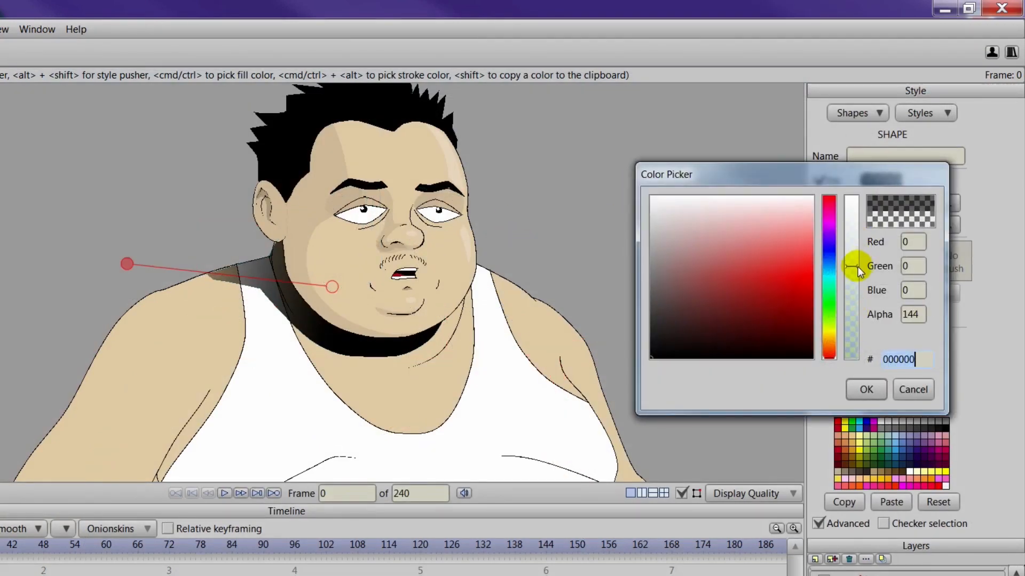
click(862, 389)
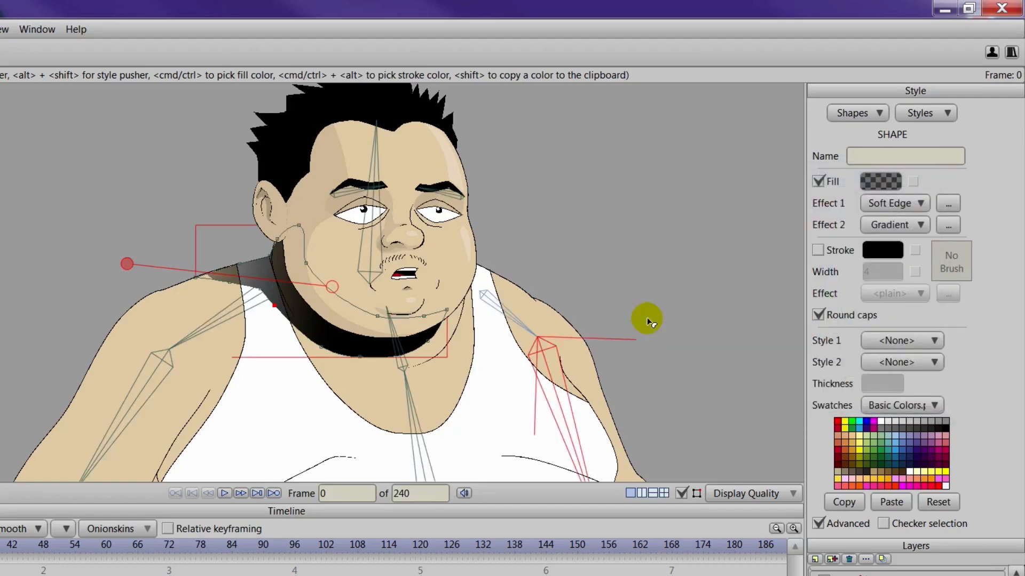
key(ctrl+r)
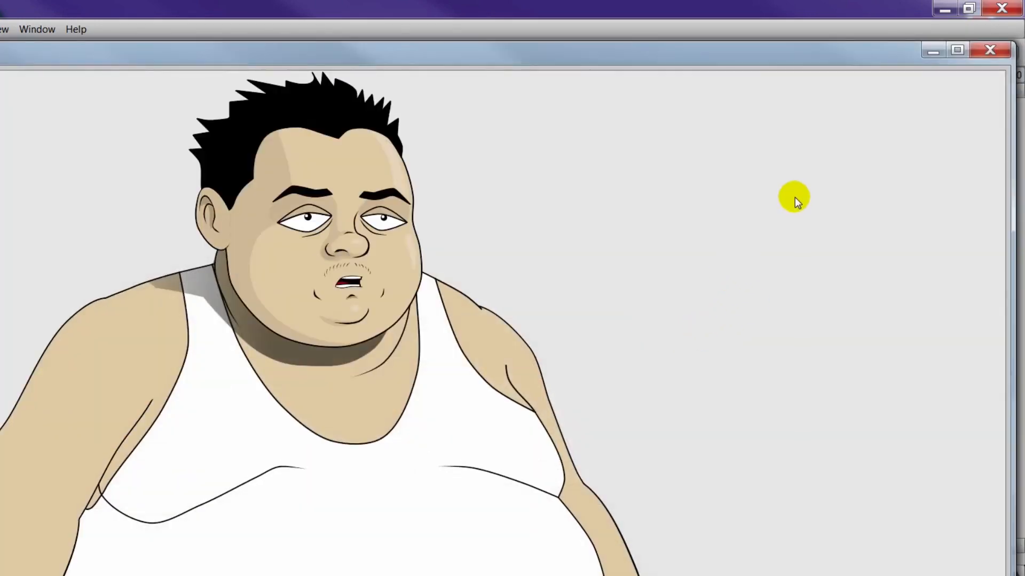
click(991, 51)
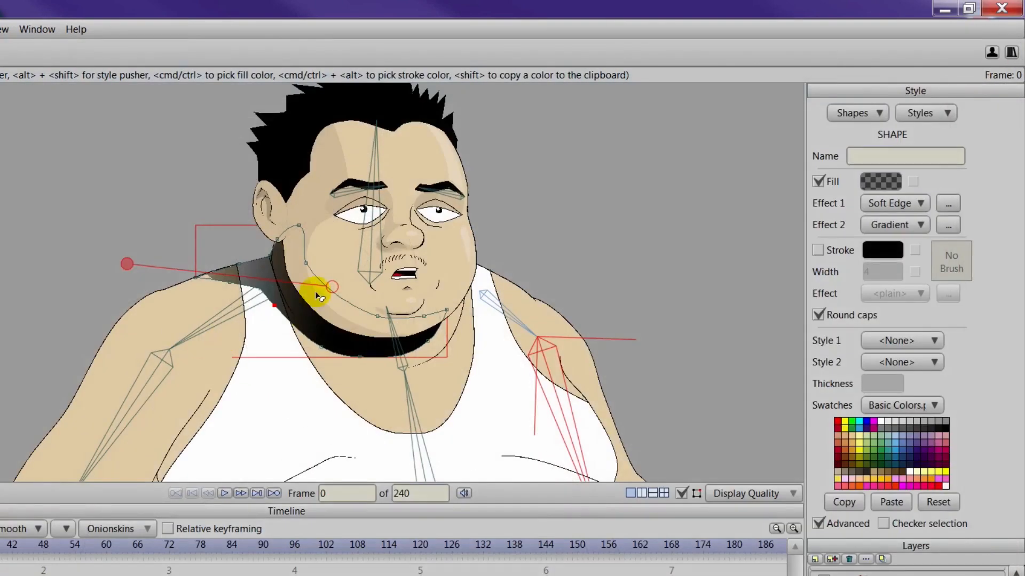
Step: Move the gradient's dark end out to the far shoulder and its transparent end to the shadow's shoulder tip, previewing each change with a render
drag(332, 287, 551, 317)
key(ctrl+r)
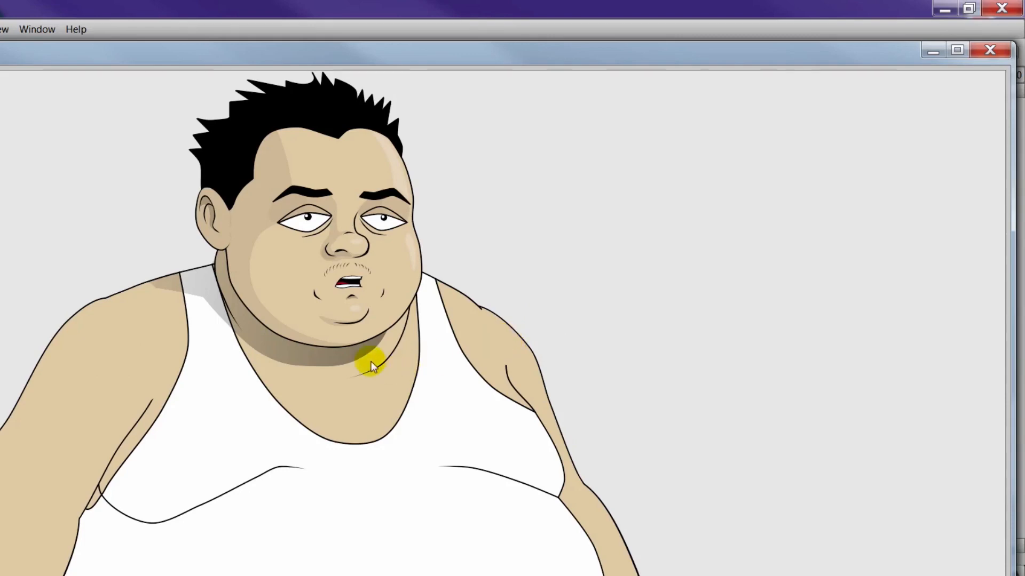
click(997, 51)
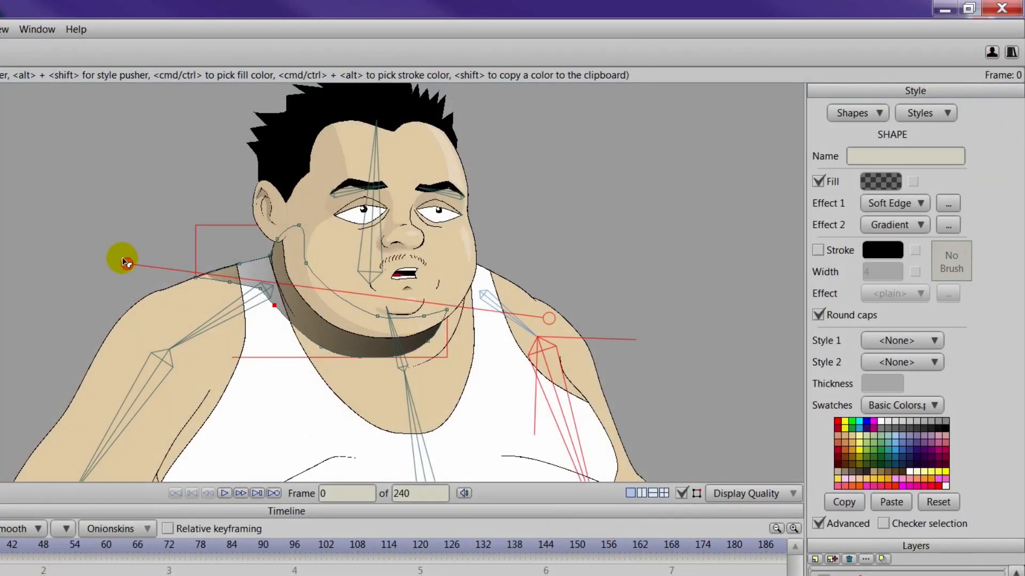
drag(126, 261, 202, 276)
key(ctrl+r)
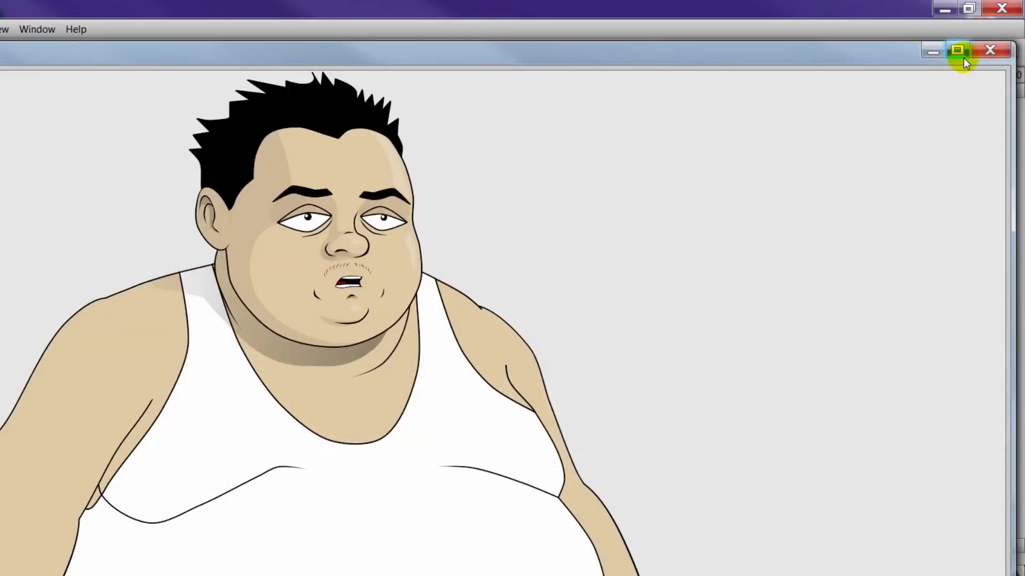
click(991, 51)
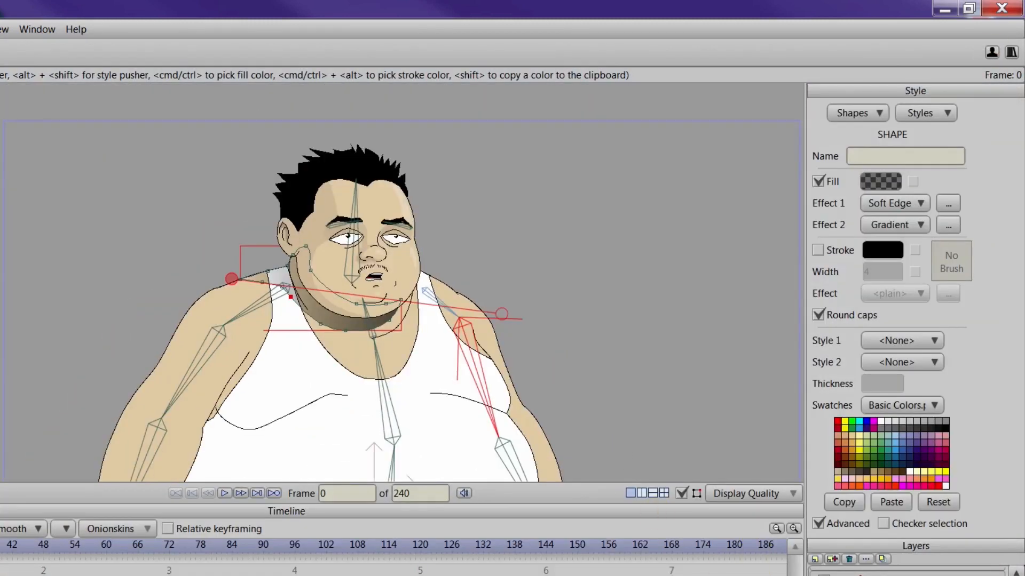
Step: Hide the advanced style settings and bring the Torso Shading layer into view
click(819, 523)
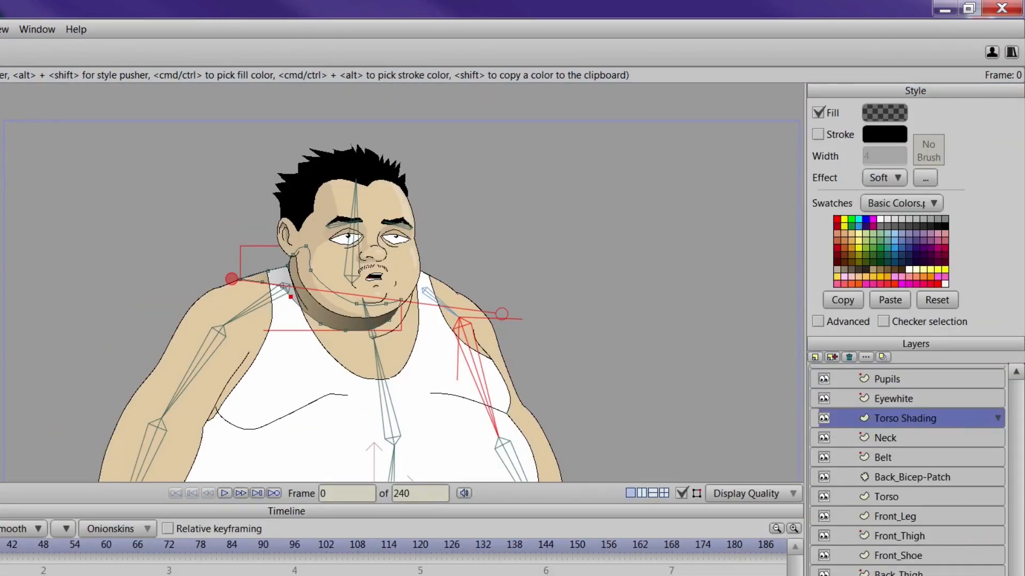
scroll(985, 547, down, 2)
scroll(924, 547, up, 2)
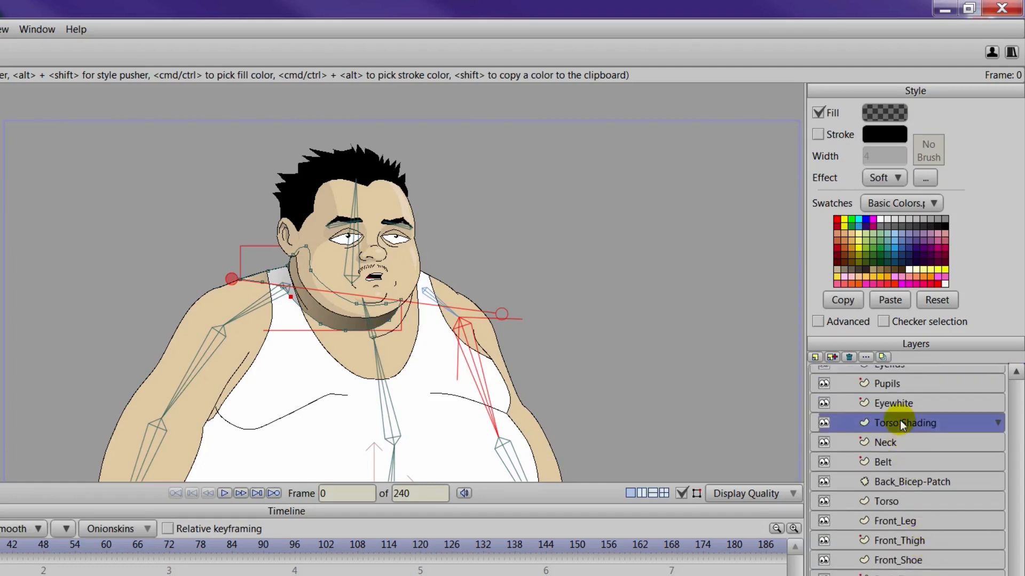
drag(429, 357, 459, 297)
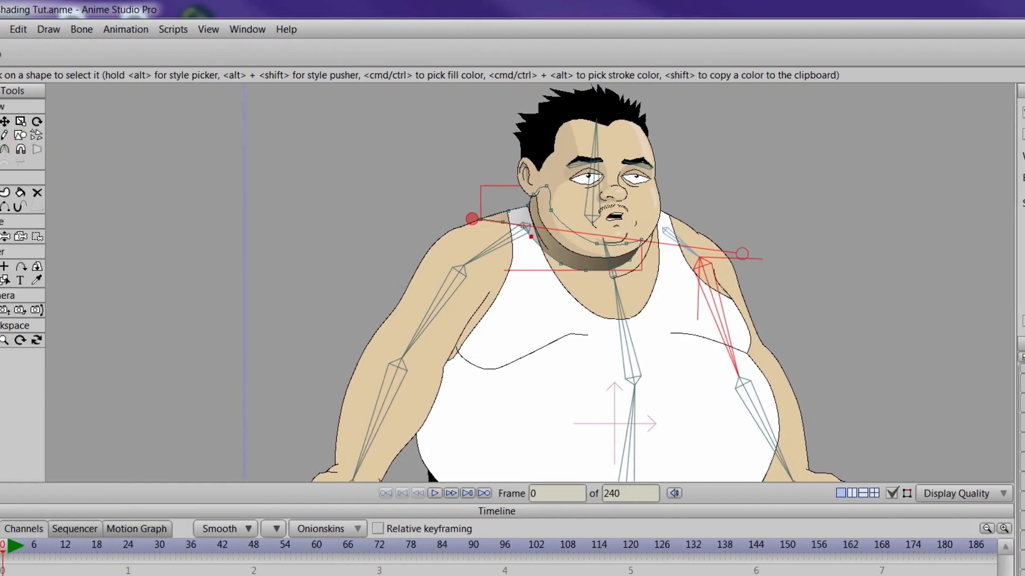
Step: With Add Point, start a torso shadow outline from the front shoulder past the armpit and along the chest fold to its inner end
click(9, 136)
scroll(297, 257, up, 3)
drag(453, 354, 517, 267)
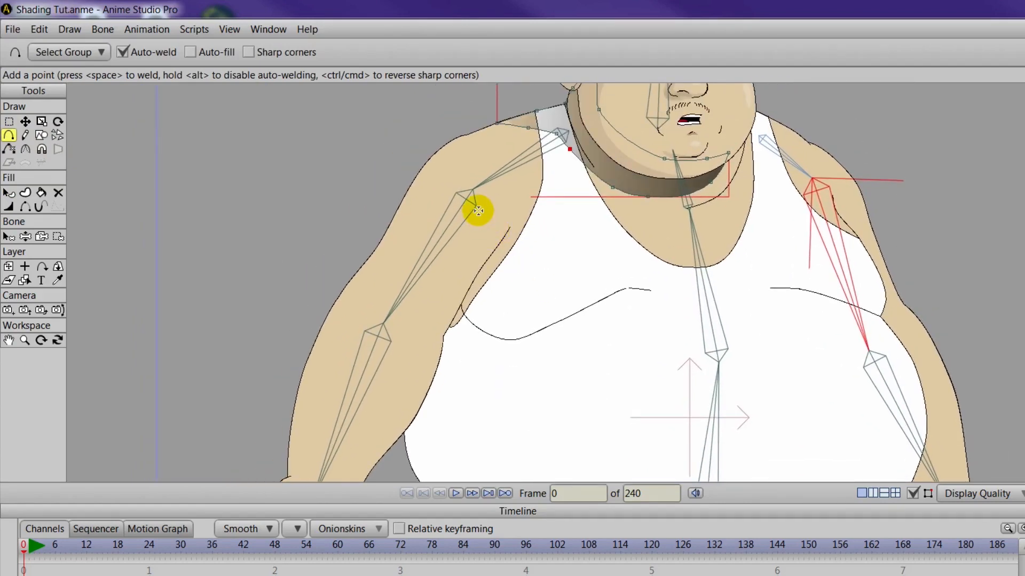
click(478, 211)
click(473, 282)
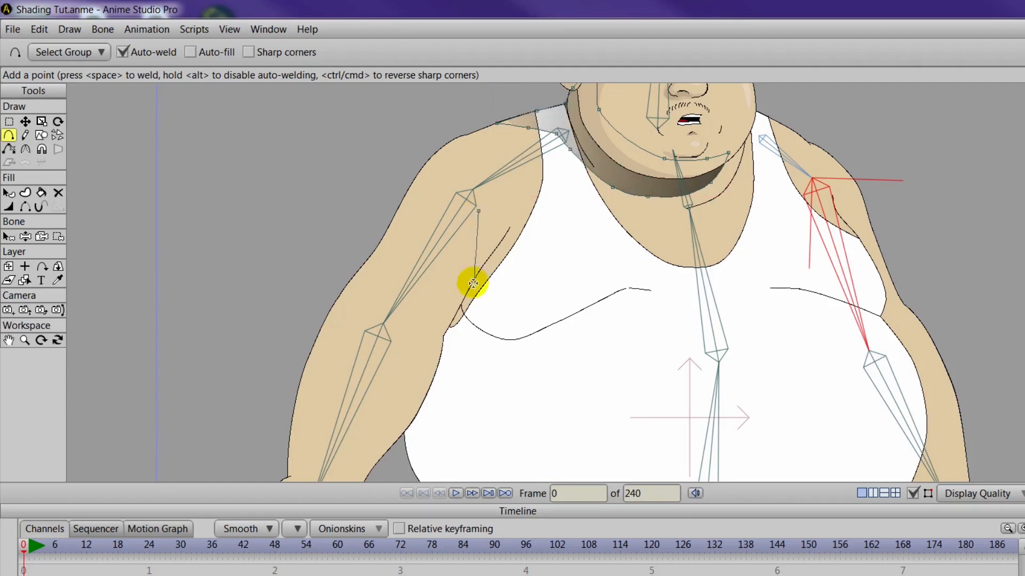
click(498, 318)
drag(526, 321, 574, 306)
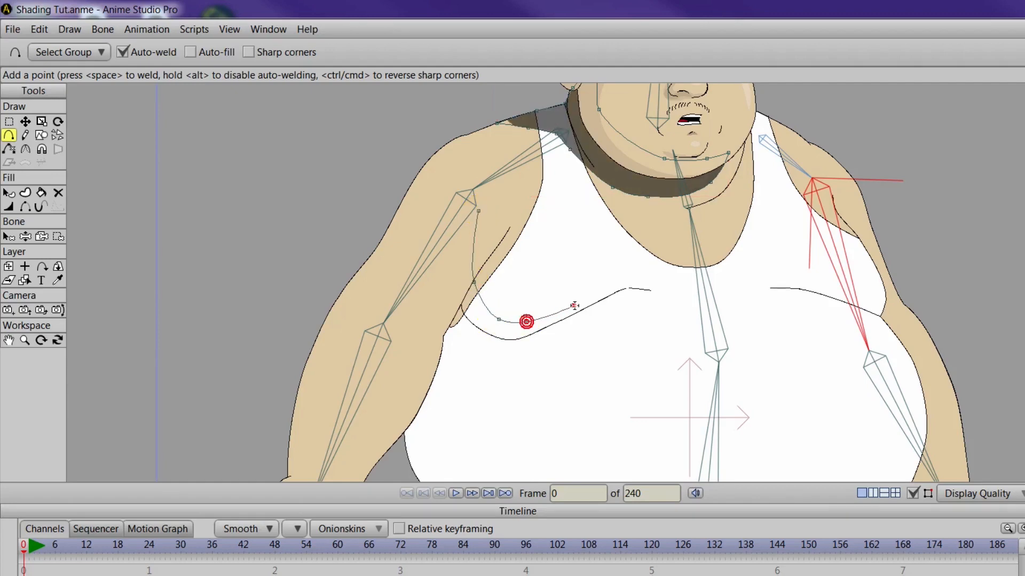
click(623, 288)
click(645, 289)
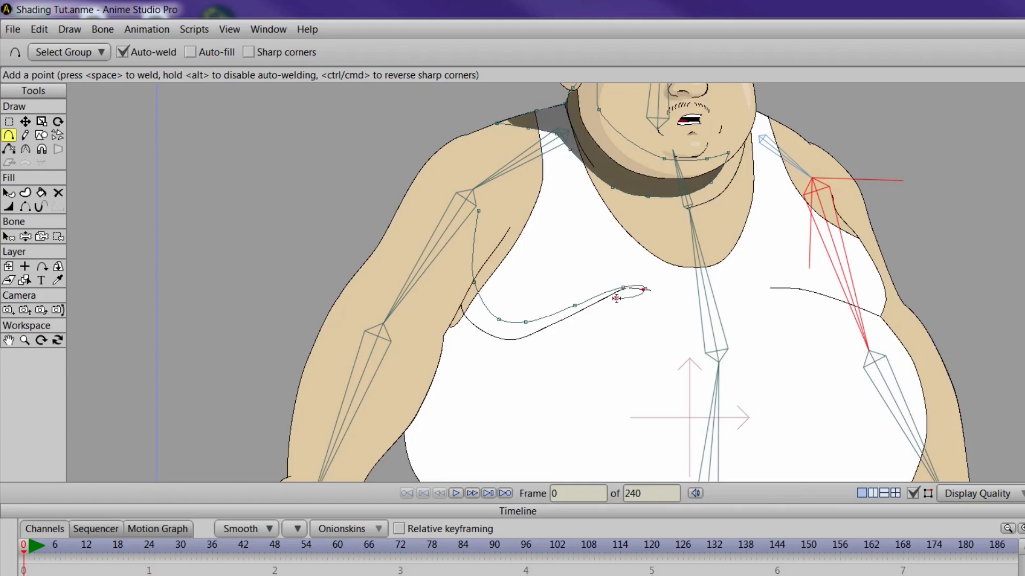
Step: Continue the shadow outline back beneath the chest fold and down the belly to the shirt's lower hem
click(615, 299)
click(569, 323)
click(529, 355)
scroll(563, 376, down, 1)
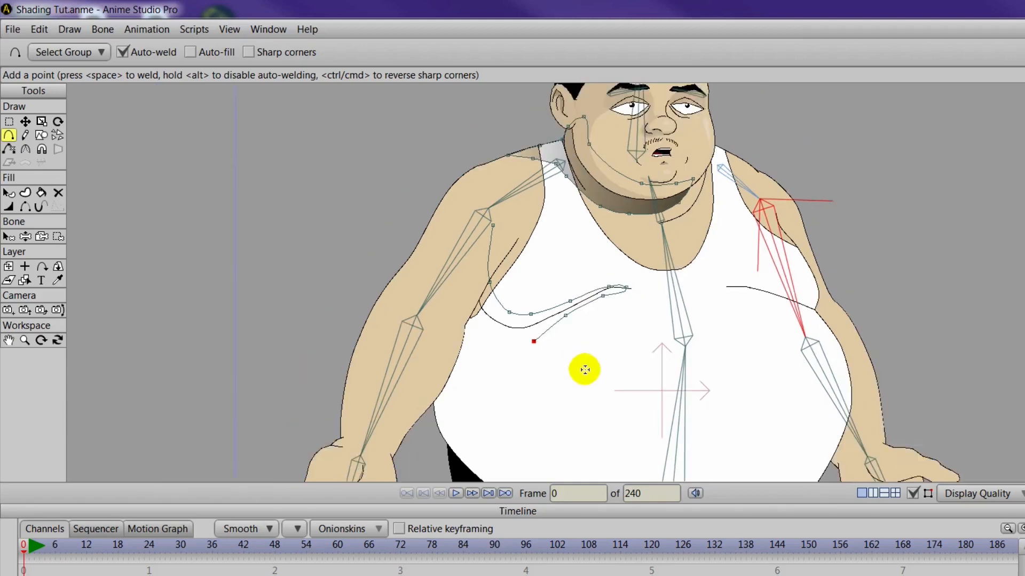
drag(574, 360, 507, 308)
drag(514, 360, 557, 413)
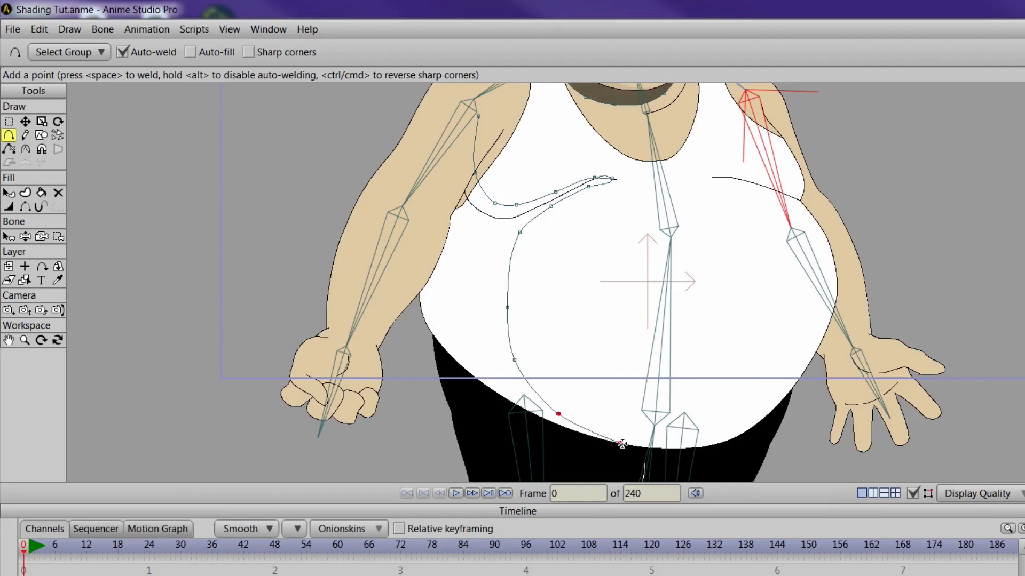
drag(627, 445, 629, 445)
Step: Carry the shadow outline back along the shirt's lower hem and up the belly's side to the front forearm
click(529, 415)
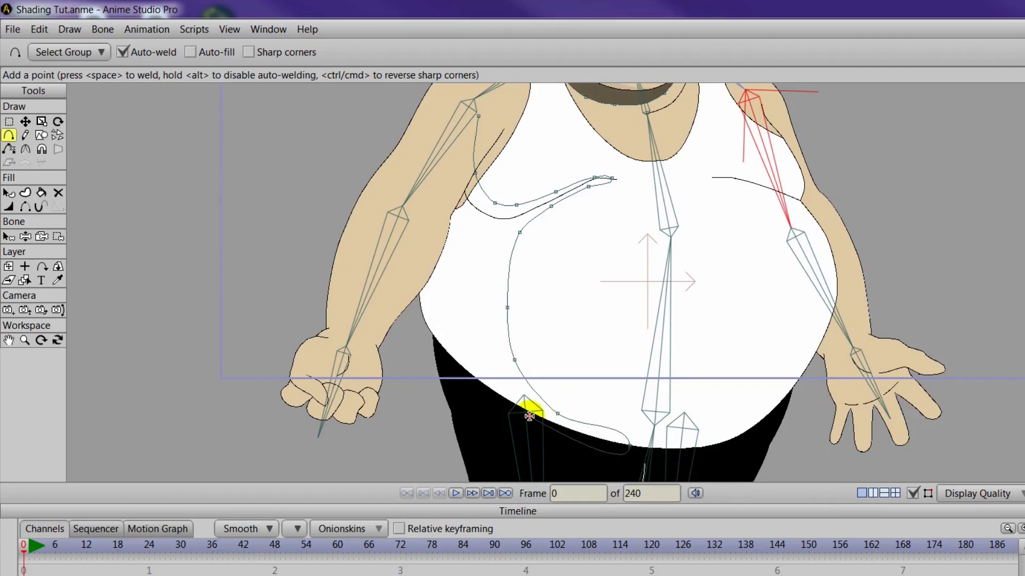
click(448, 357)
click(422, 323)
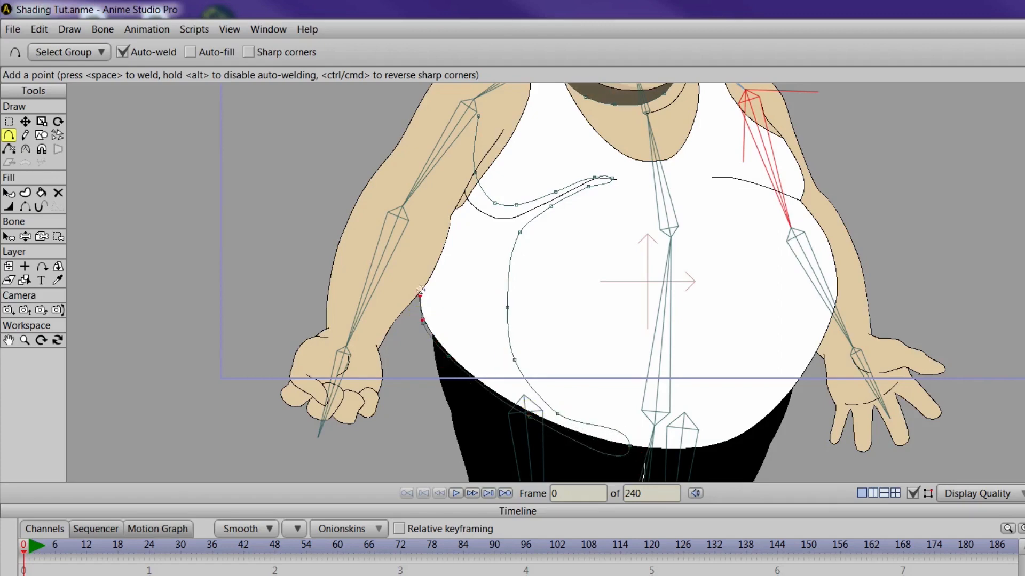
click(420, 275)
Step: Hide the Front_Forearm, Front_Bicep and Front_Bicep-Patch layers to uncover the torso's side
alt+right_click(432, 237)
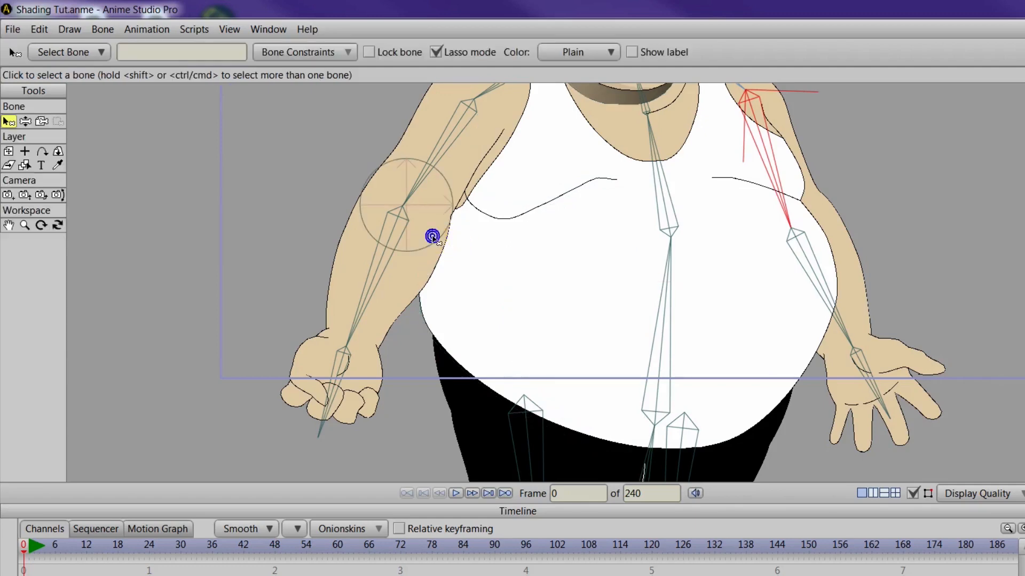
alt+right_click(396, 283)
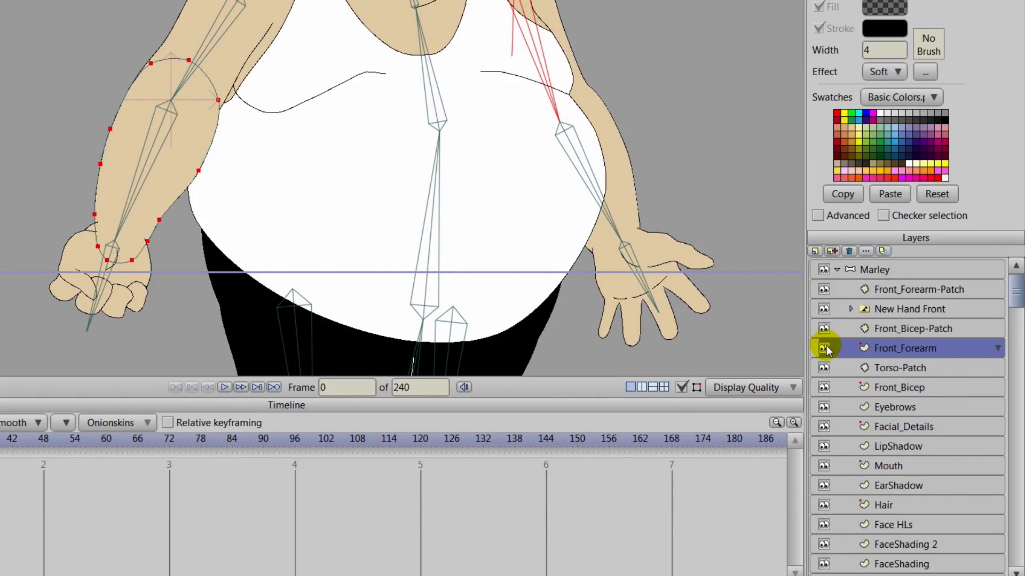
click(824, 348)
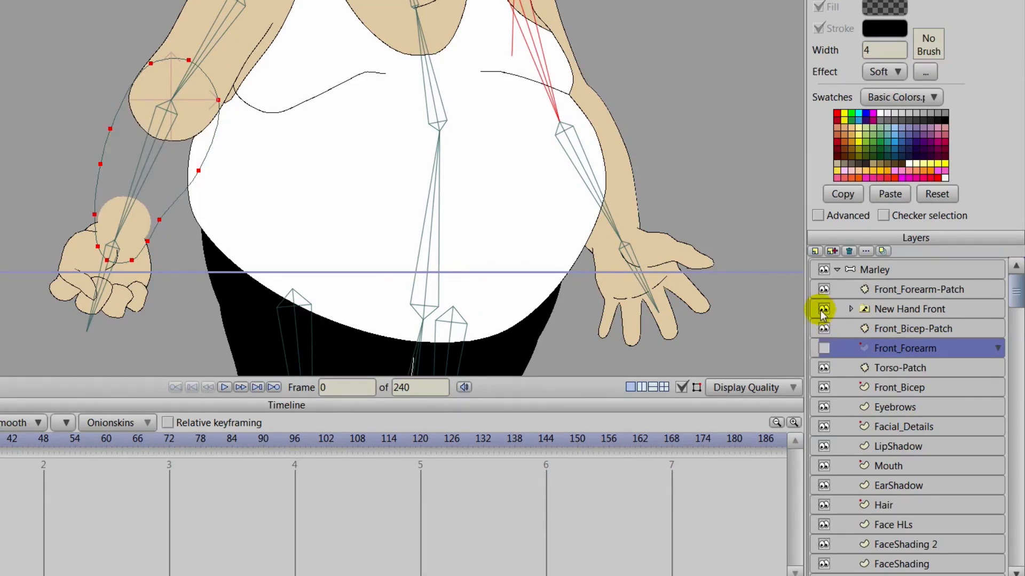
click(824, 388)
click(823, 328)
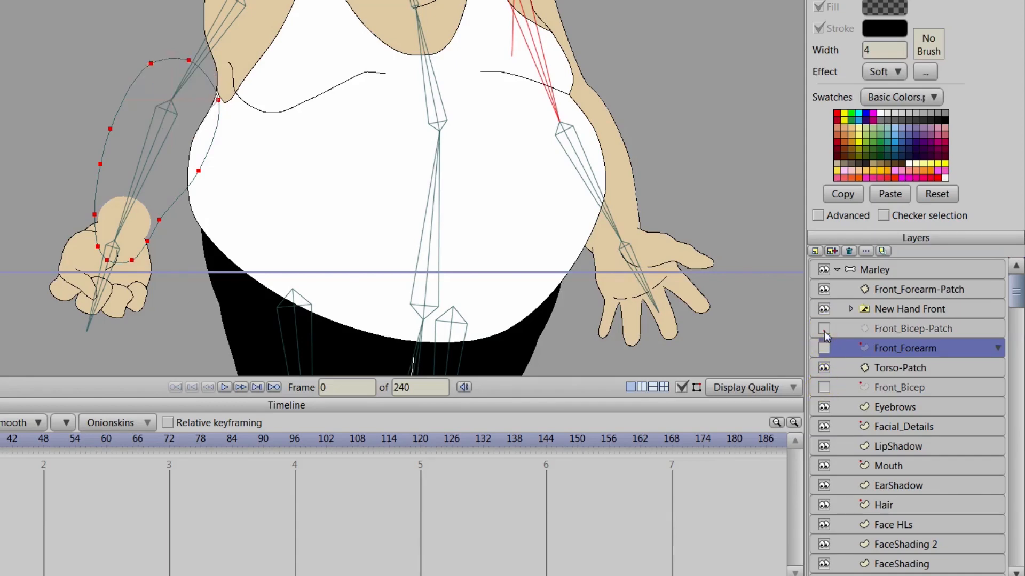
drag(437, 240, 453, 262)
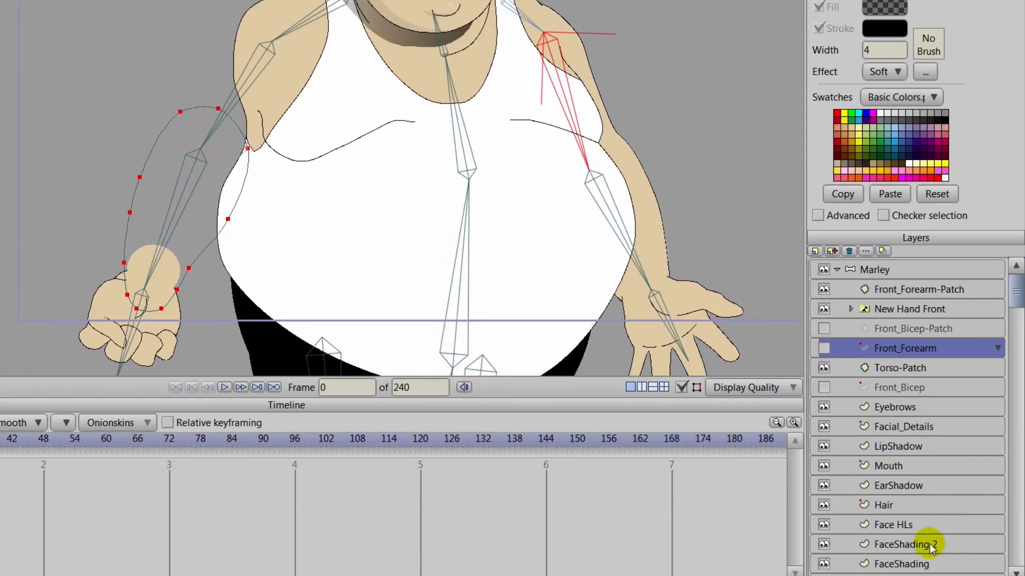
Step: On the Torso Shading layer, use Add Point to continue the shadow outline from the belly's side up past the front armpit
scroll(920, 495, down, 5)
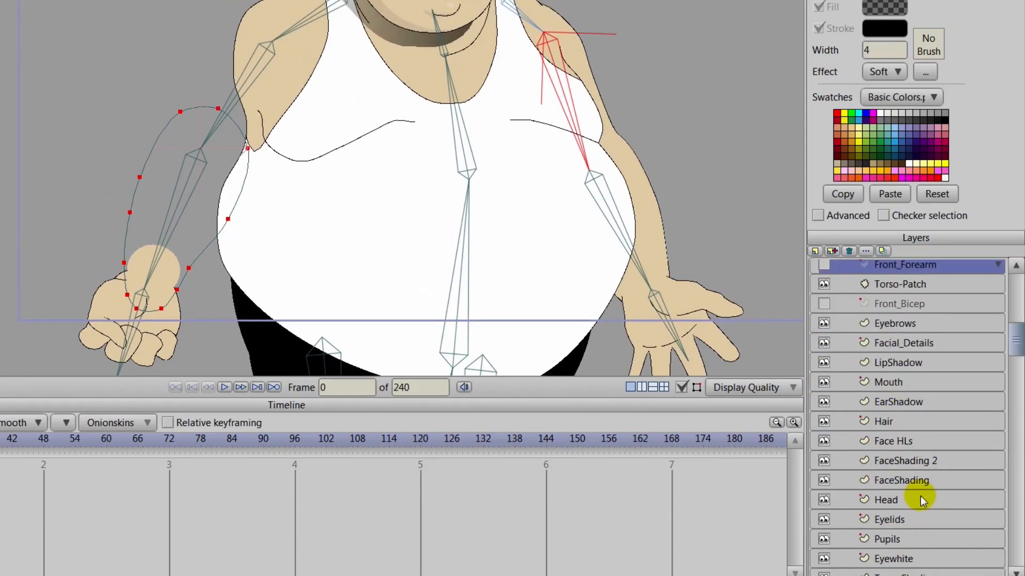
click(914, 514)
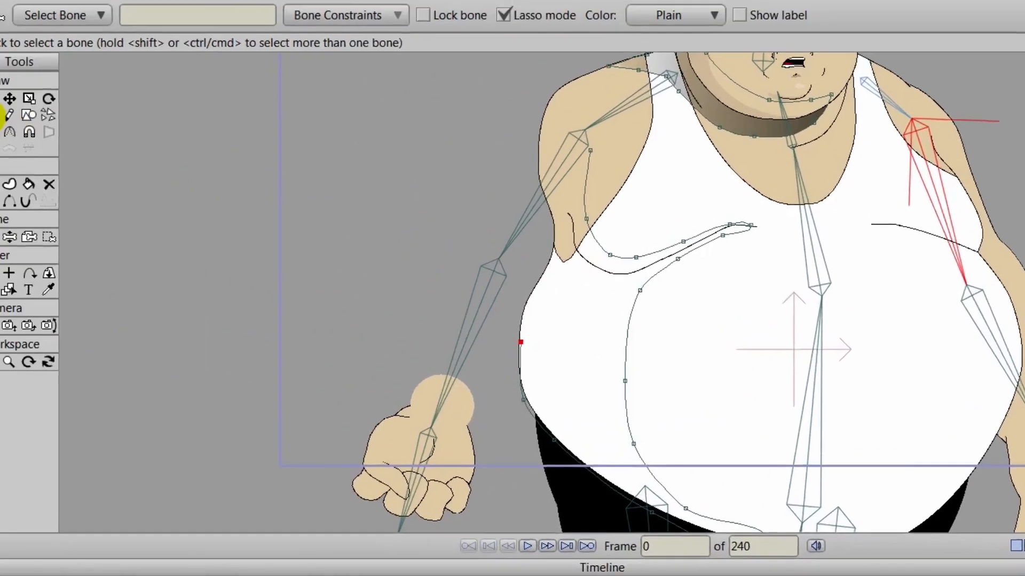
key(a)
click(558, 350)
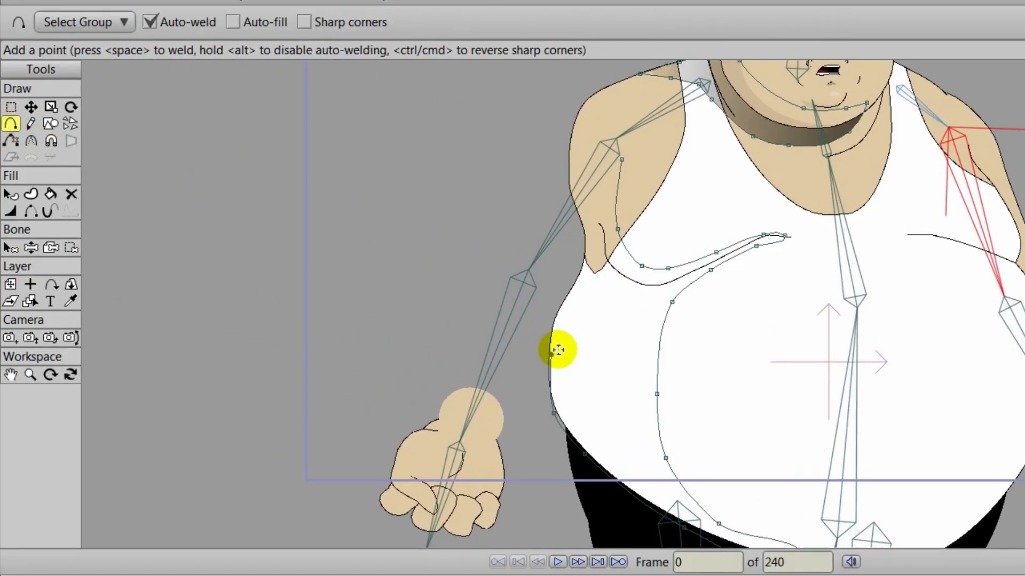
click(557, 318)
click(583, 262)
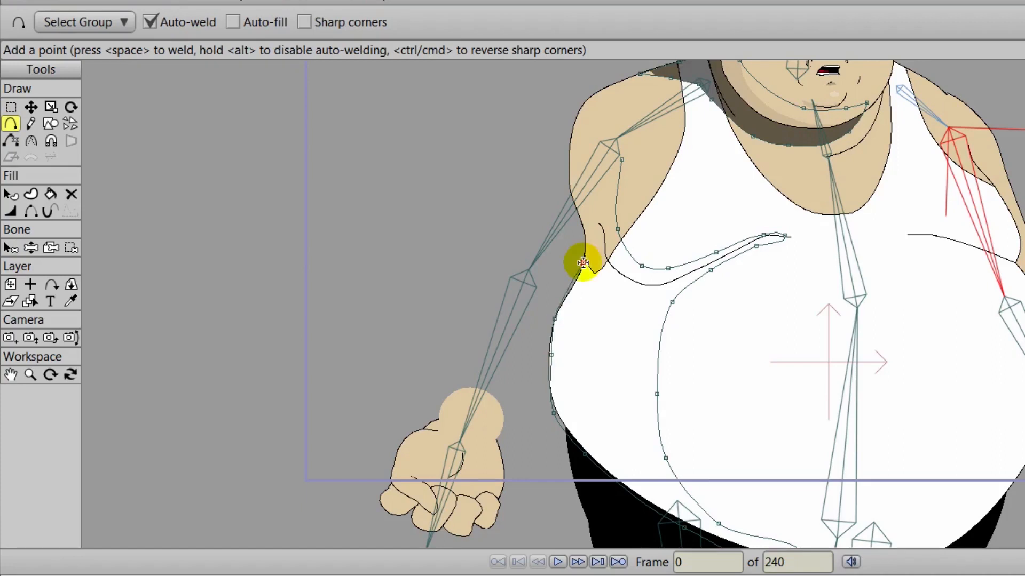
click(585, 217)
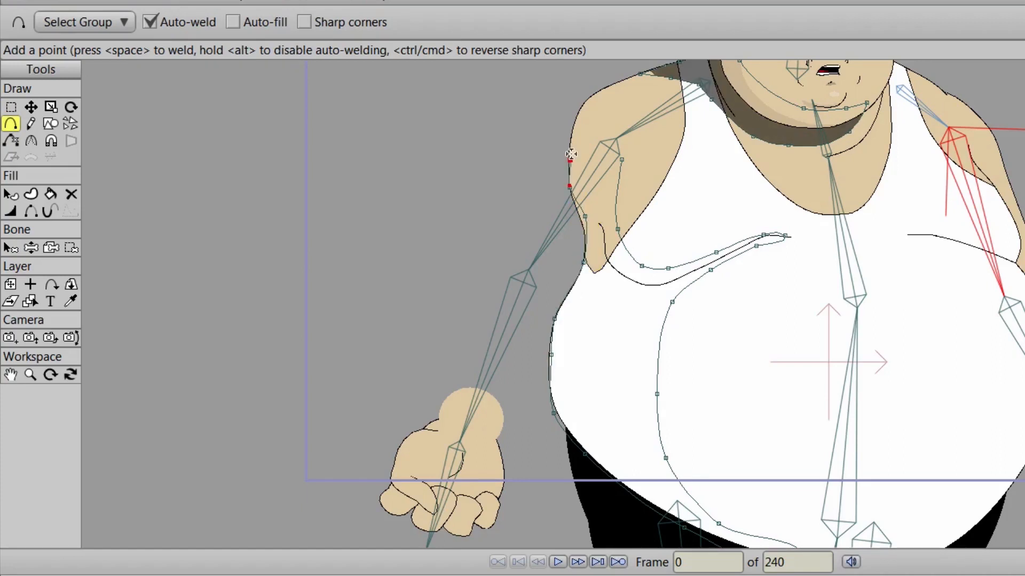
Step: Carry the shadow outline around the outer front shoulder and back down, closing it onto its starting point
click(575, 123)
click(582, 105)
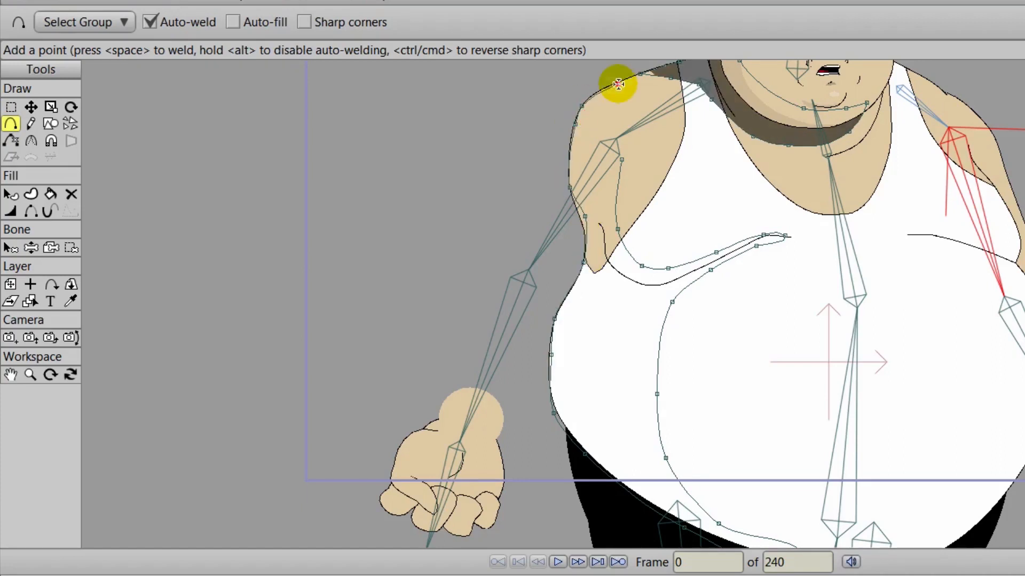
click(619, 125)
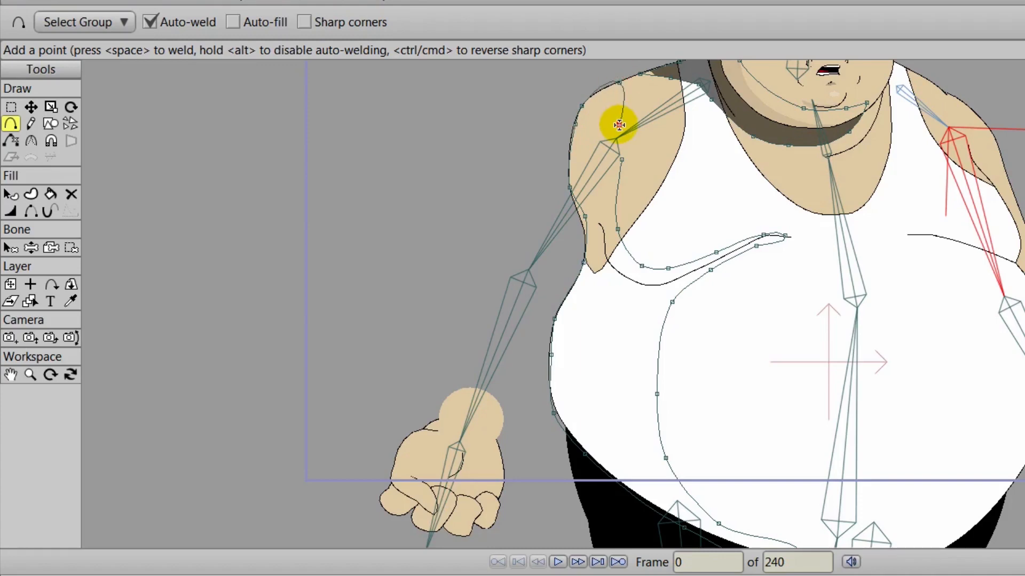
click(620, 158)
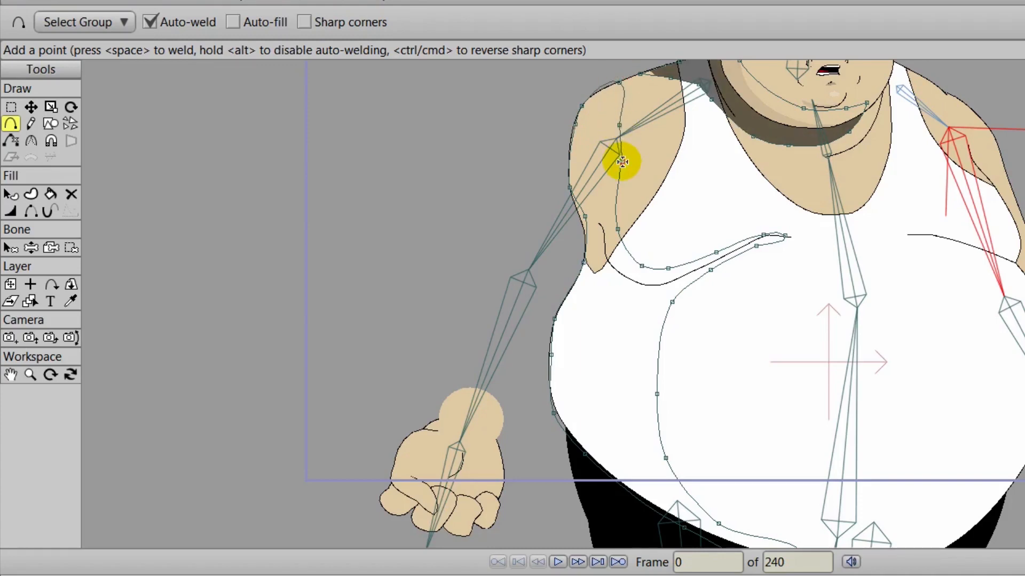
Step: Create a filled shape from the closed torso outline and turn off its stroke
click(31, 194)
click(657, 331)
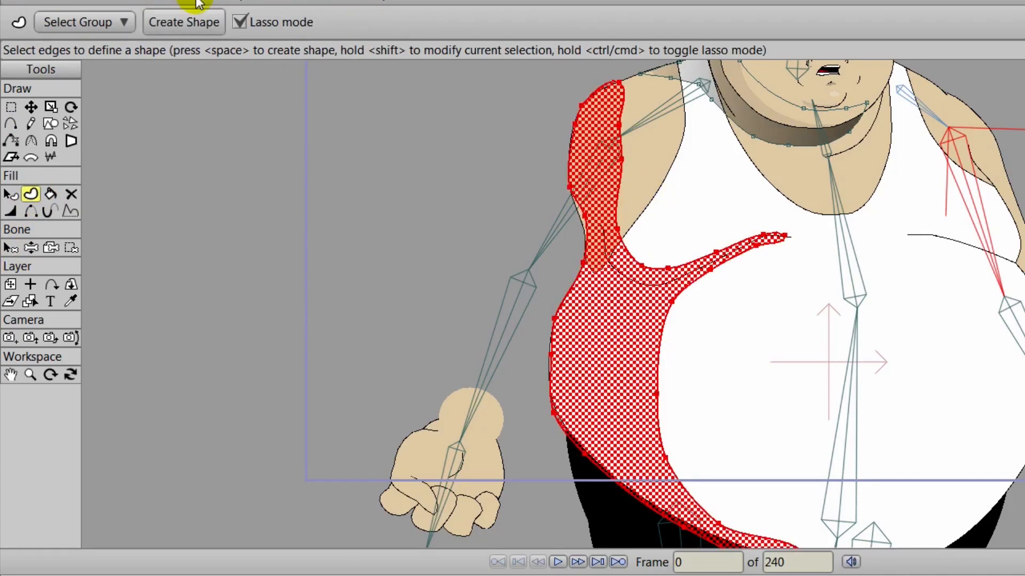
click(198, 22)
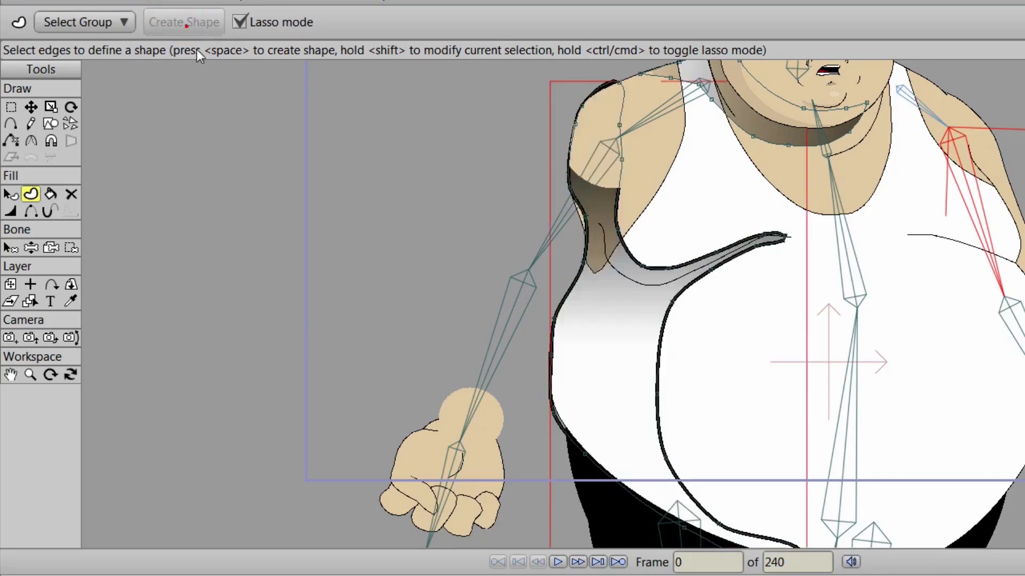
click(11, 196)
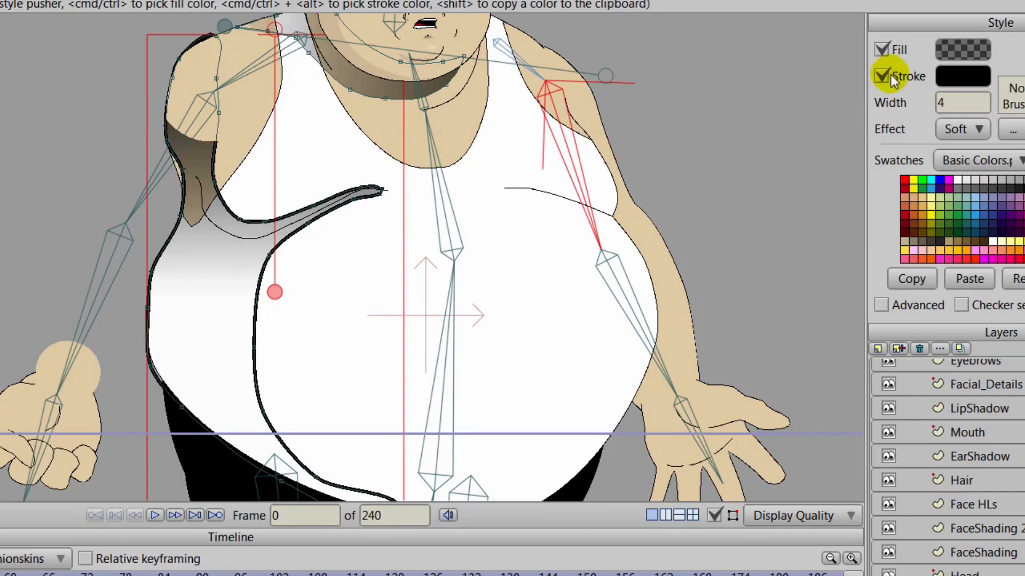
click(881, 76)
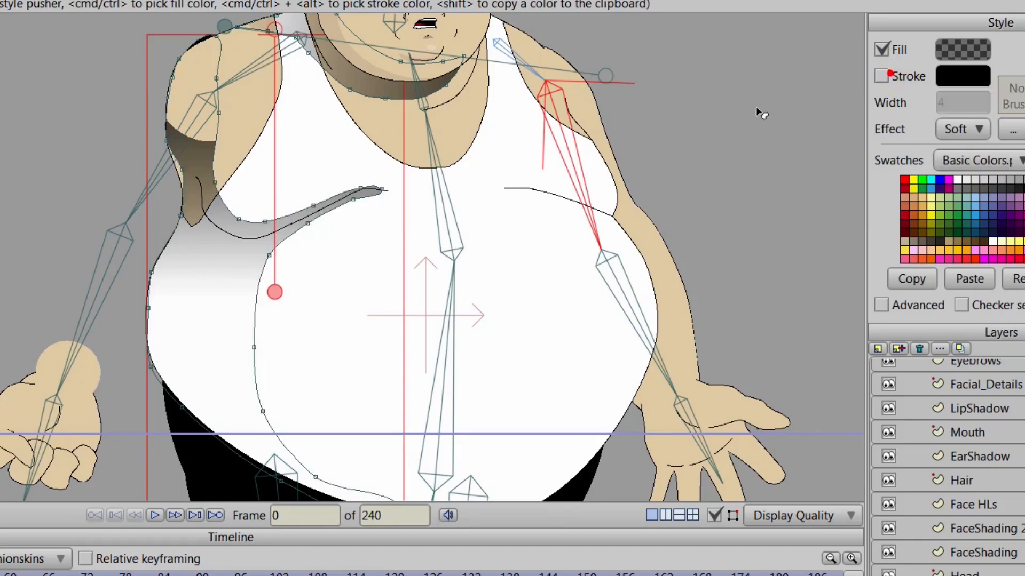
Step: Reposition the torso shadow's gradient handles so it spans slightly diagonally from just outside the belly's front side to the far side
drag(334, 294, 361, 361)
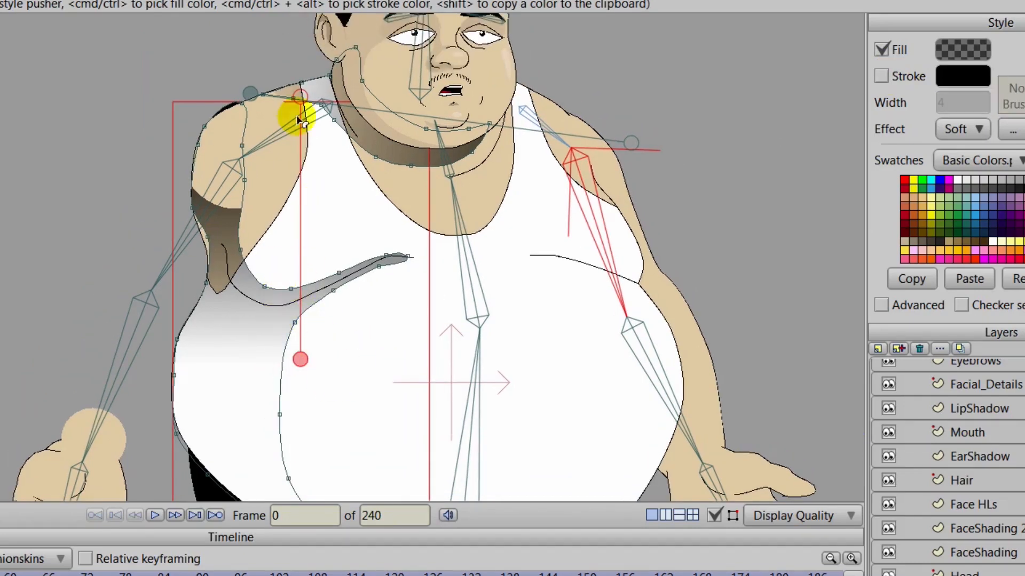
drag(300, 359, 242, 479)
drag(342, 411, 387, 226)
drag(322, 160, 305, 257)
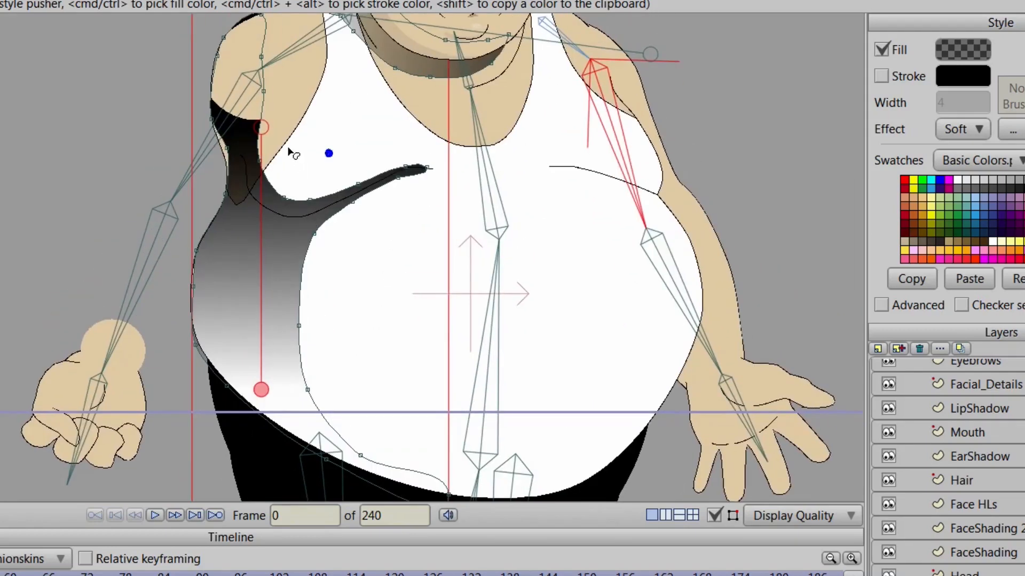
mouse_move(261, 128)
mouse_down()
mouse_move(267, 160)
mouse_move(487, 286)
mouse_move(476, 349)
mouse_move(486, 348)
mouse_up()
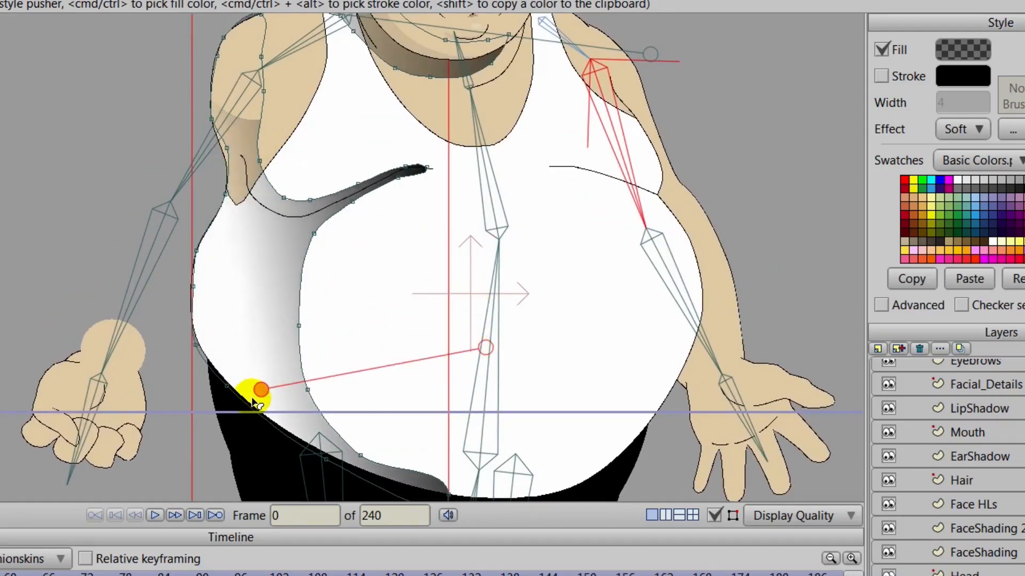
mouse_move(259, 390)
mouse_down()
mouse_move(256, 327)
mouse_move(240, 293)
mouse_move(160, 307)
mouse_move(171, 305)
mouse_up()
drag(385, 266, 665, 213)
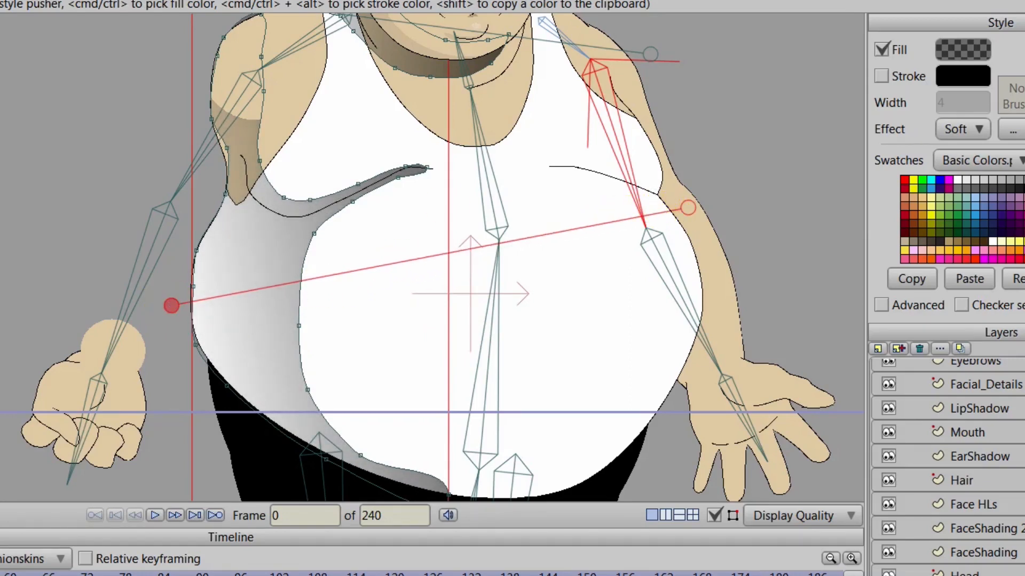
Step: Sharpen the torso shadow's tips at the chest fold's inner end and the shirt's lower hem with the Curvature tool
click(426, 168)
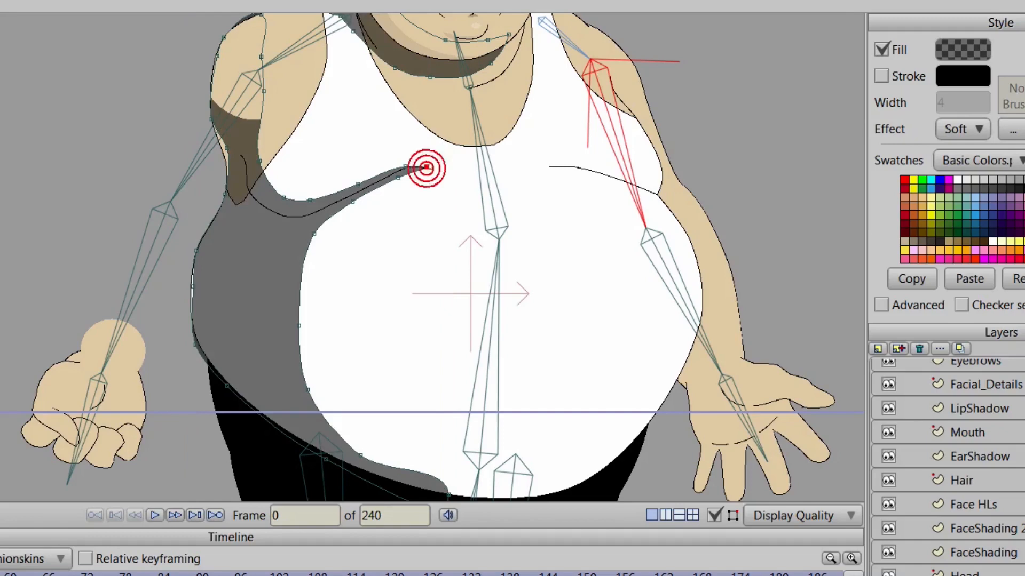
drag(534, 394, 463, 239)
drag(379, 339, 6, 320)
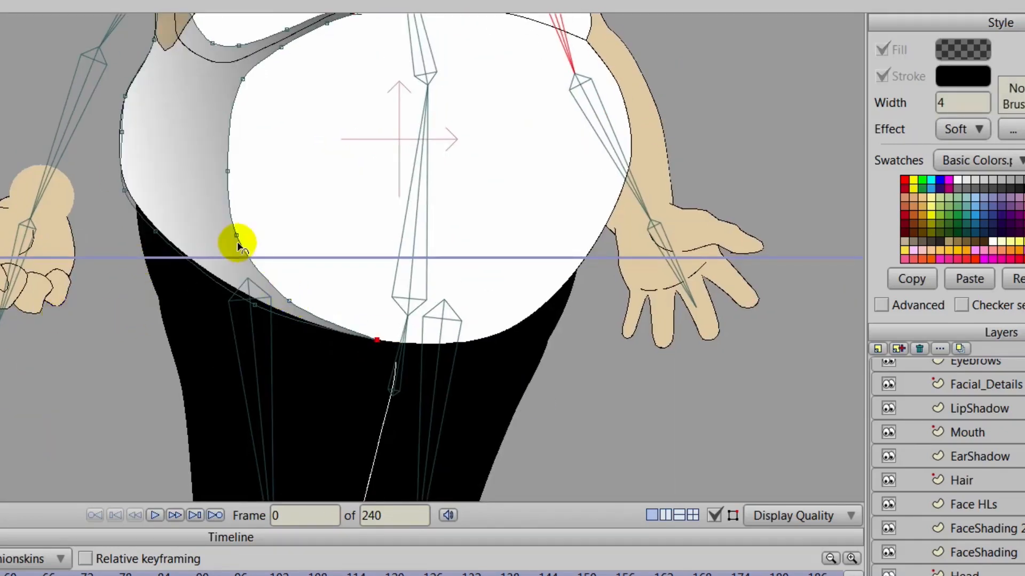
Step: Round the shadow's inner edge along the lower belly with more curvature and nudge its mid-belly point slightly outward
drag(239, 234, 376, 231)
drag(292, 302, 410, 306)
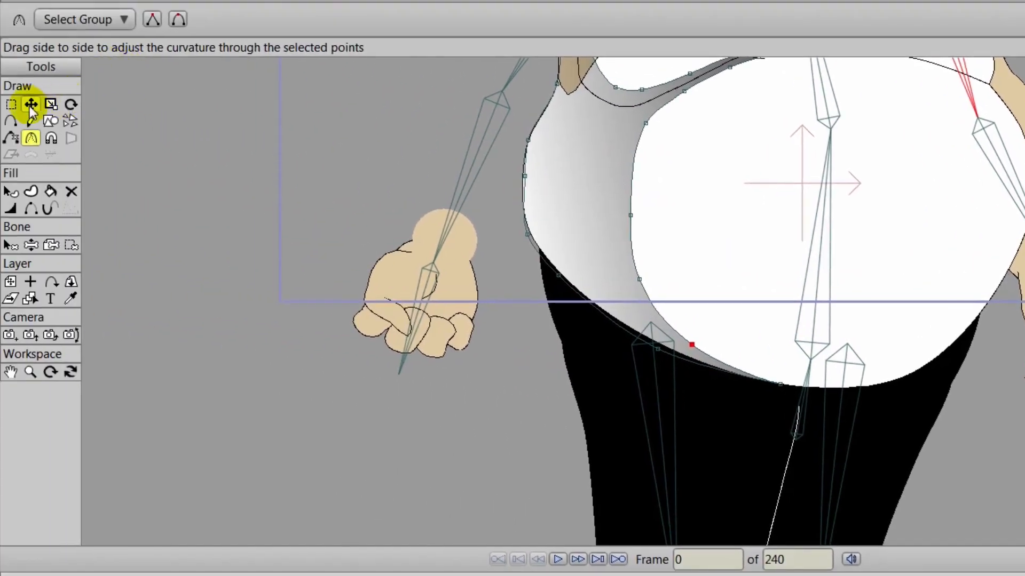
click(30, 104)
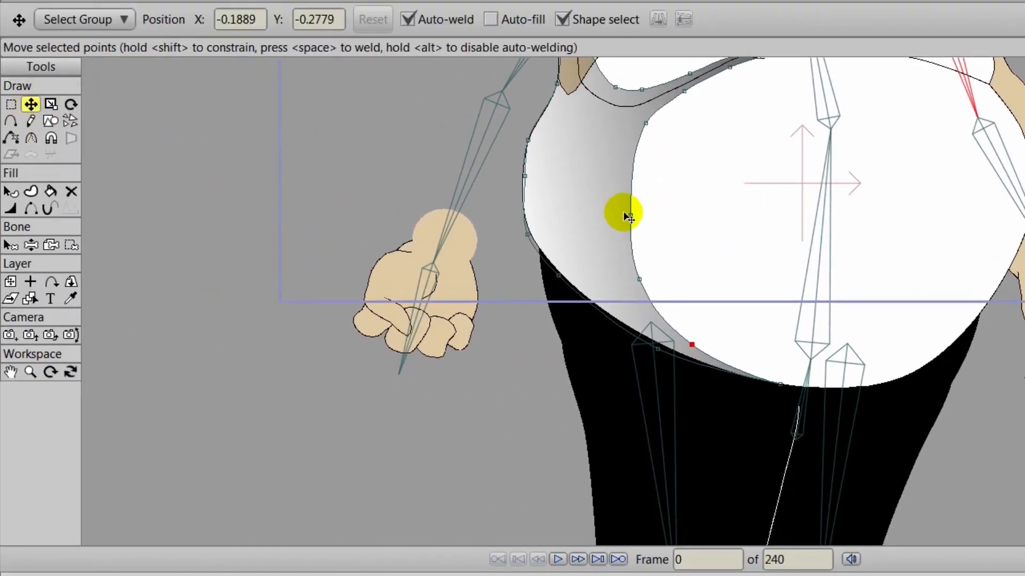
drag(630, 216, 622, 212)
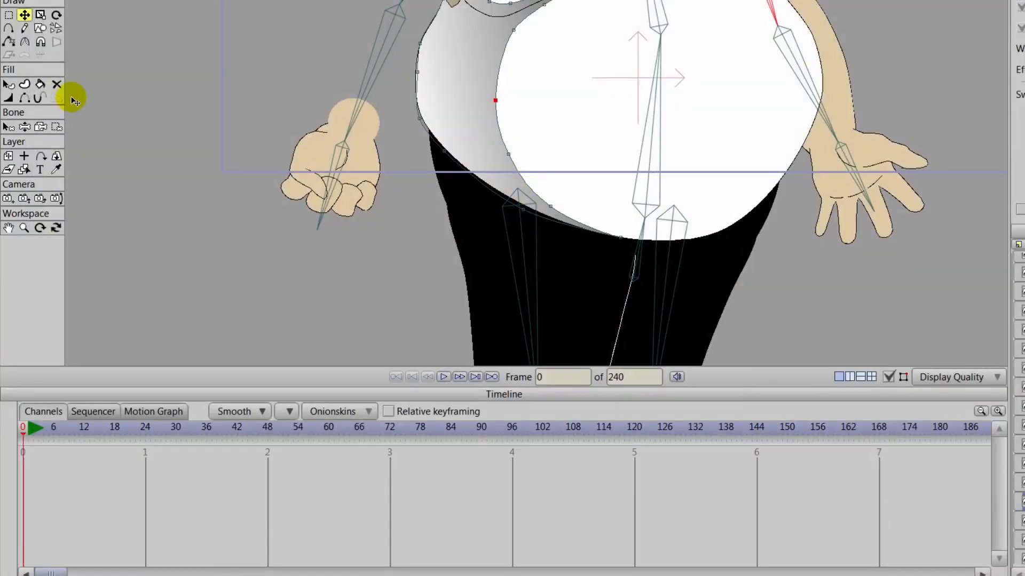
Step: Reselect the torso shadow shape to show its gradient, and activate the Eyedropper with the whole upper body in view
click(8, 86)
click(614, 101)
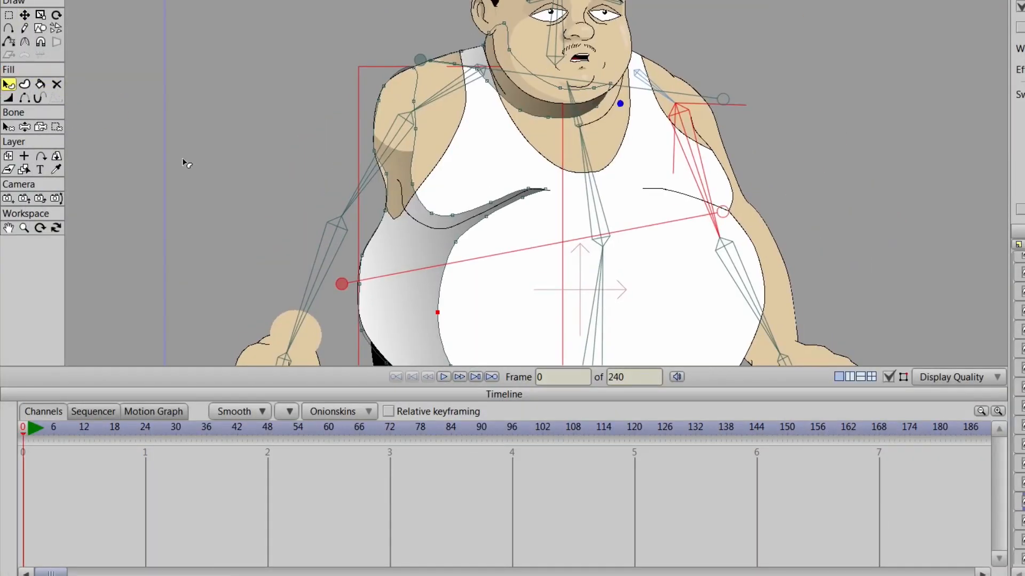
click(56, 170)
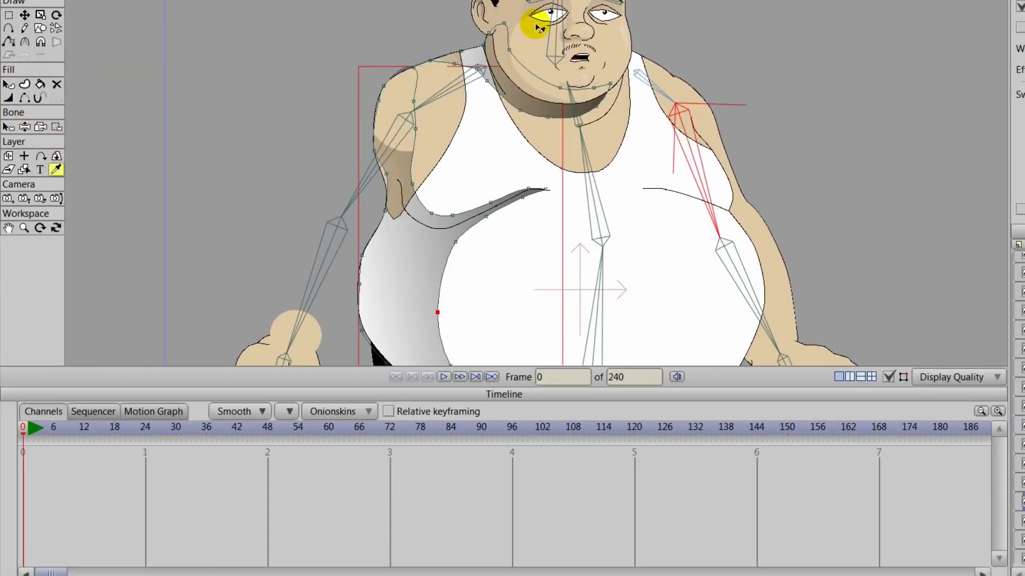
scroll(732, 245, down, 3)
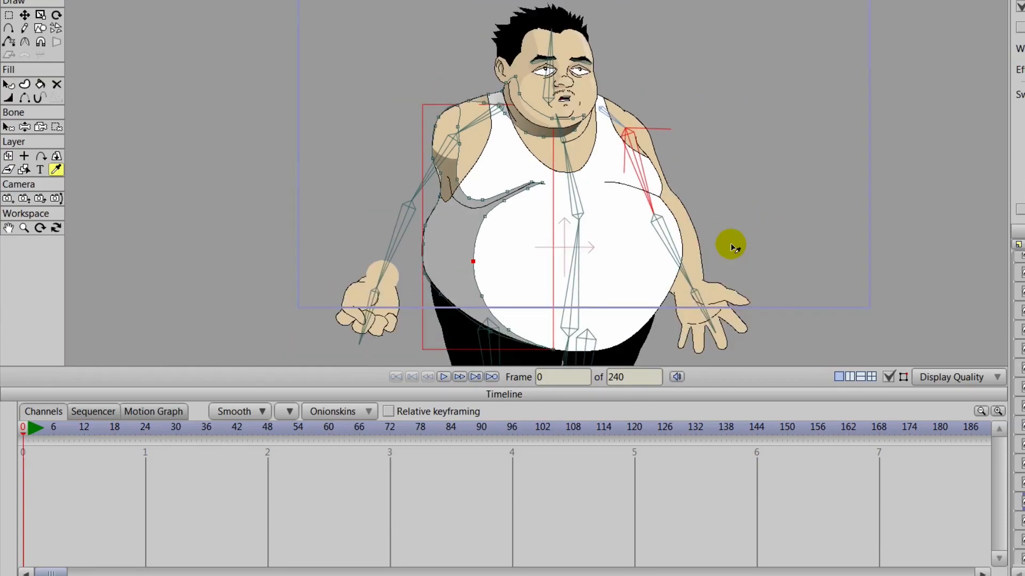